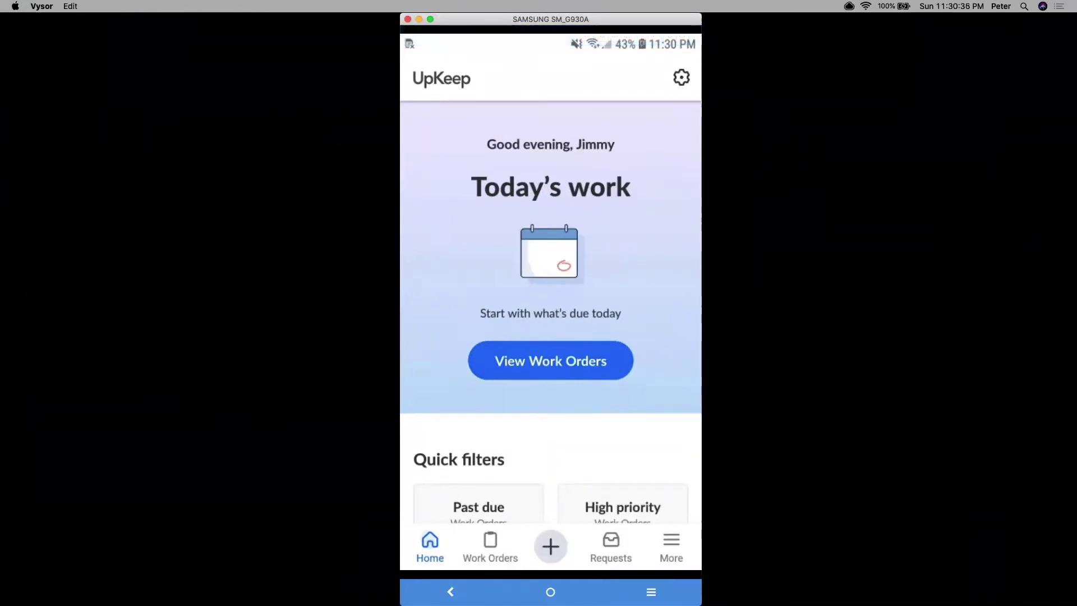
Scroll the Home screen to look over the Past due and High priority quick filters.
scroll(550, 274, "down", 1)
scroll(550, 275, "down", 4)
scroll(550, 275, "up", 5)
scroll(550, 308, "down", 5)
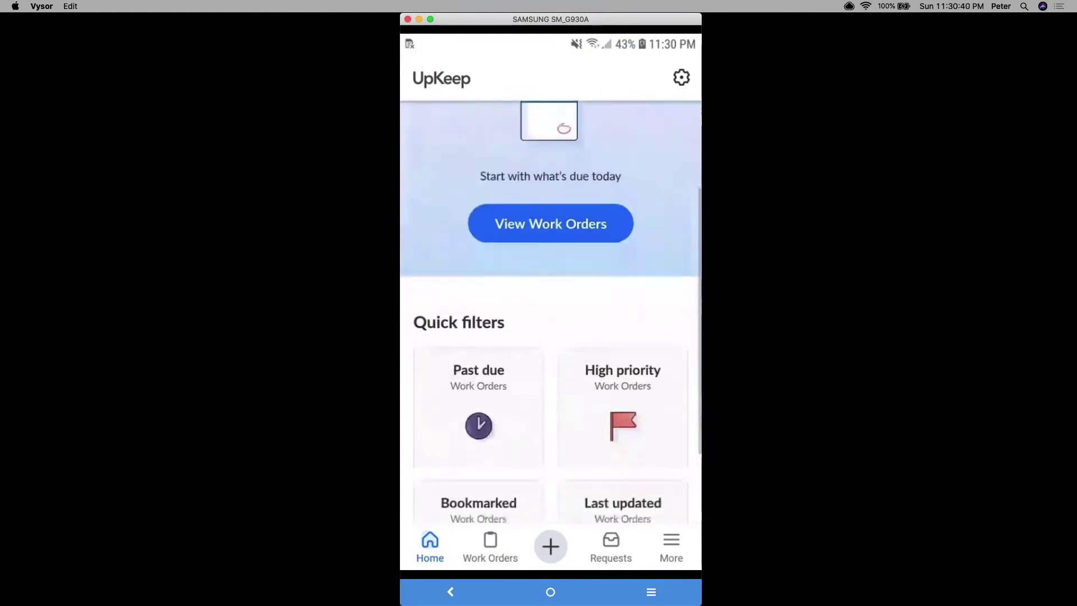
scroll(550, 308, "up", 4)
scroll(550, 309, "up", 1)
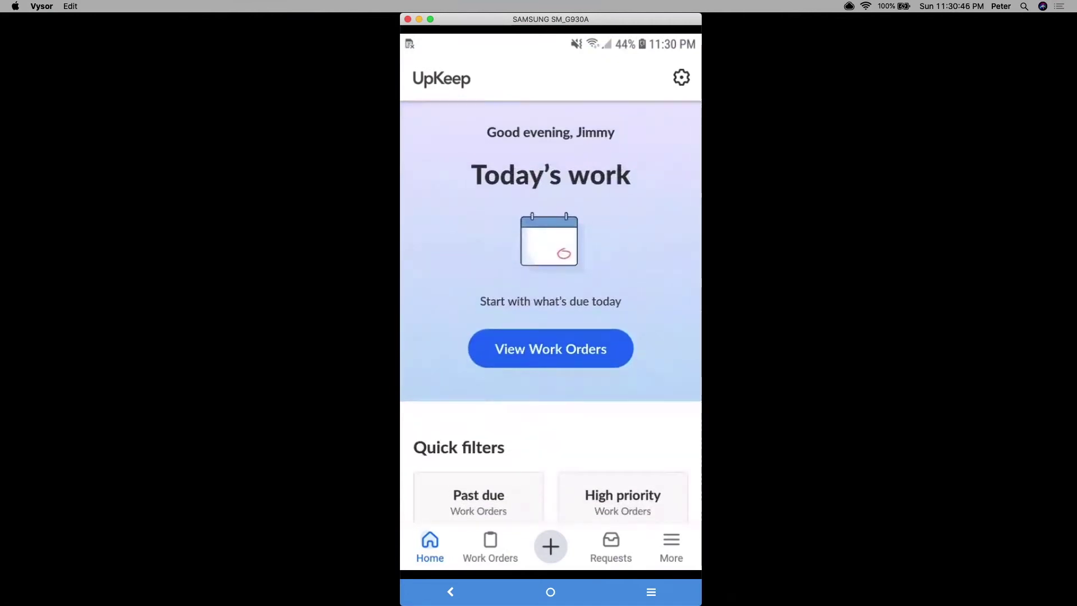
Open Settings and look through the Edit profile form.
left_click(681, 77)
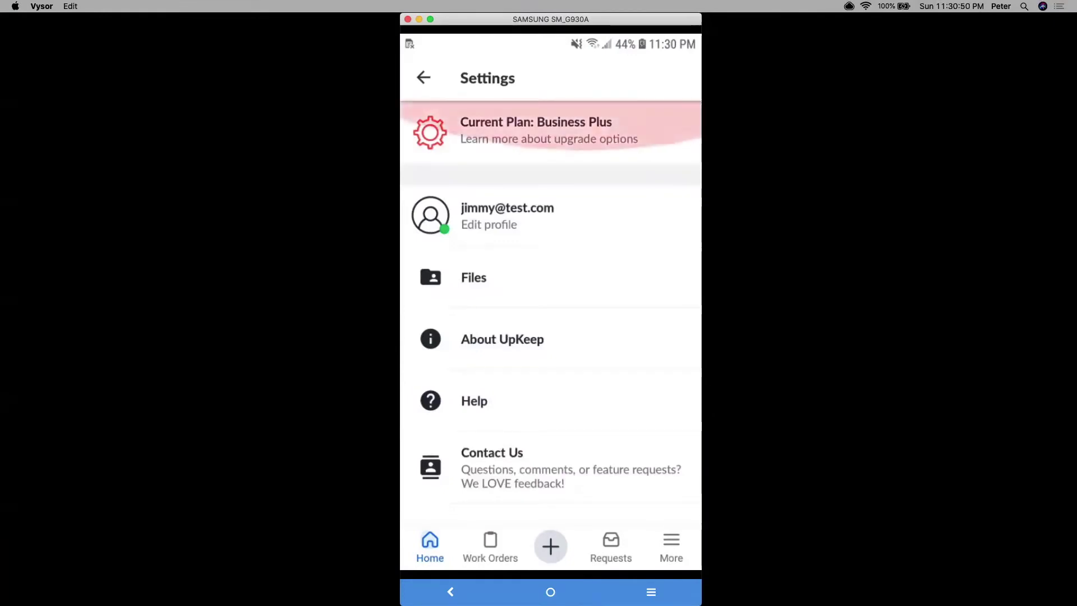
scroll(550, 315, "down", 2)
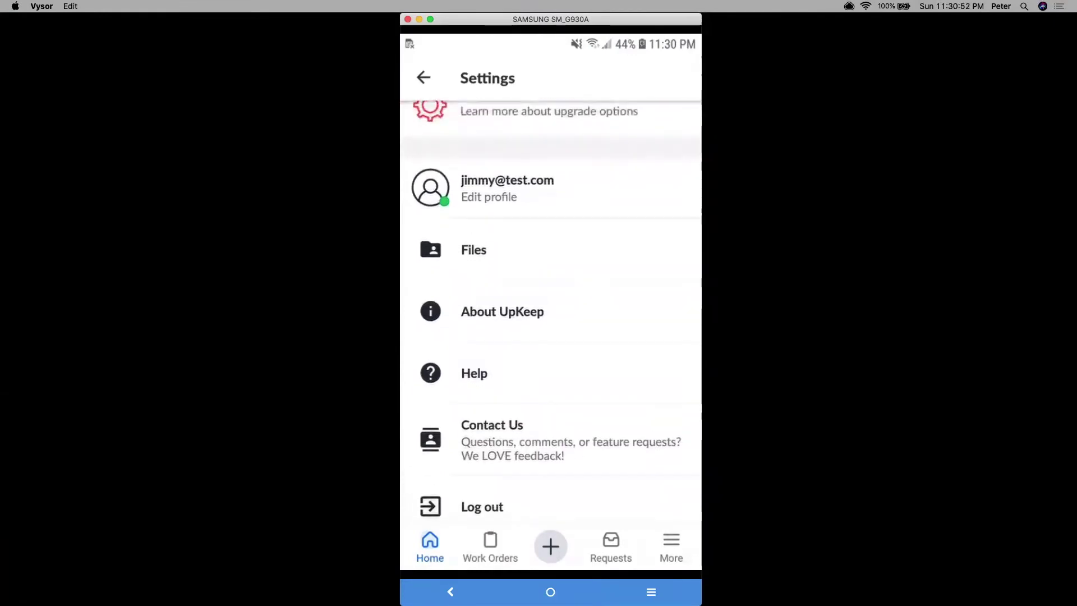
left_click(505, 191)
scroll(551, 323, "down", 5)
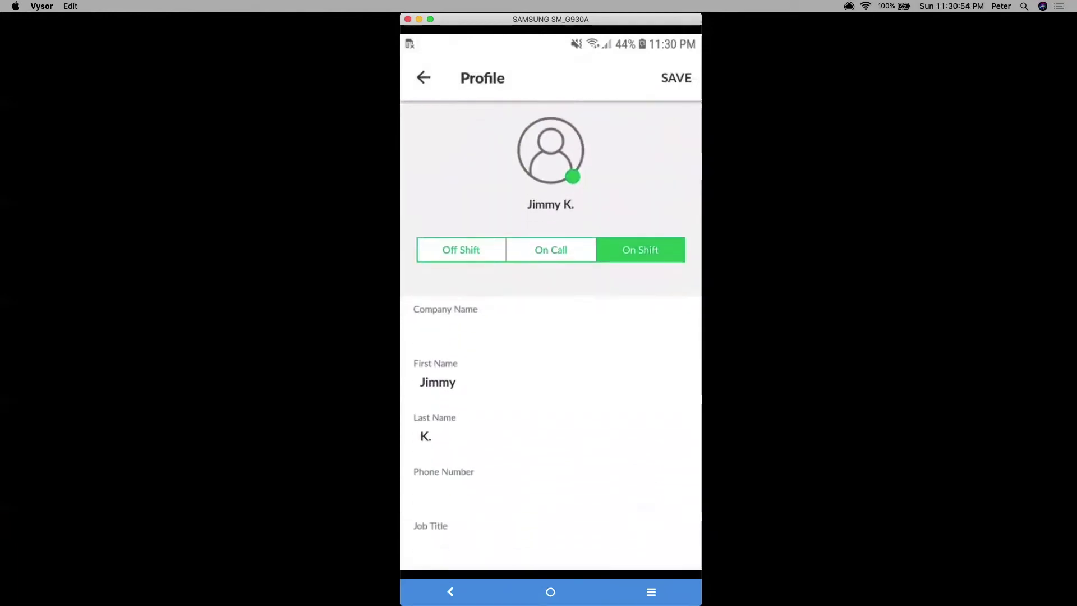
scroll(551, 323, "down", 5)
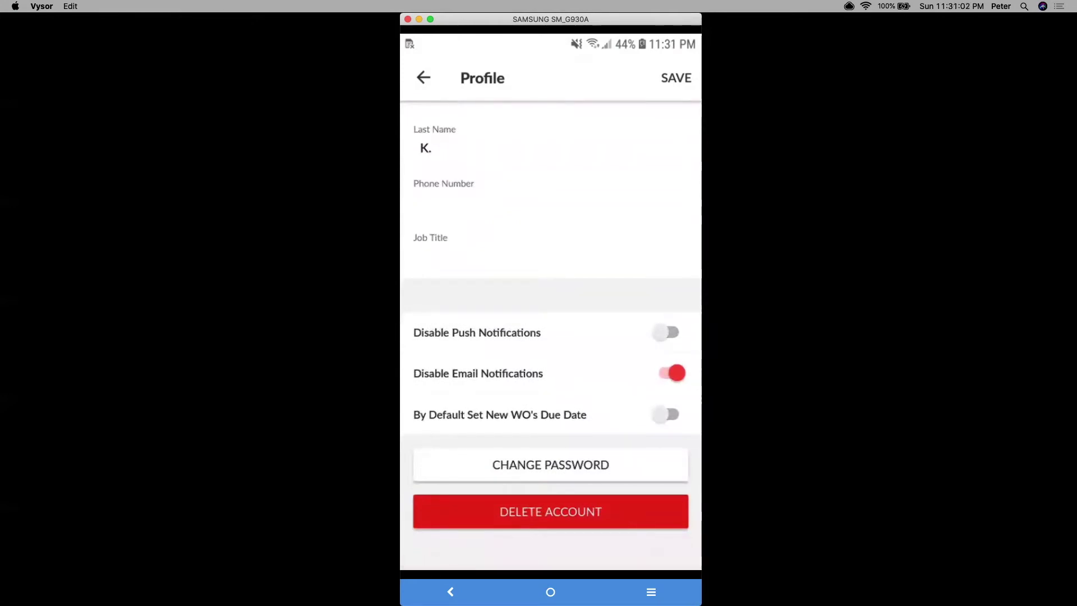
key("Escape")
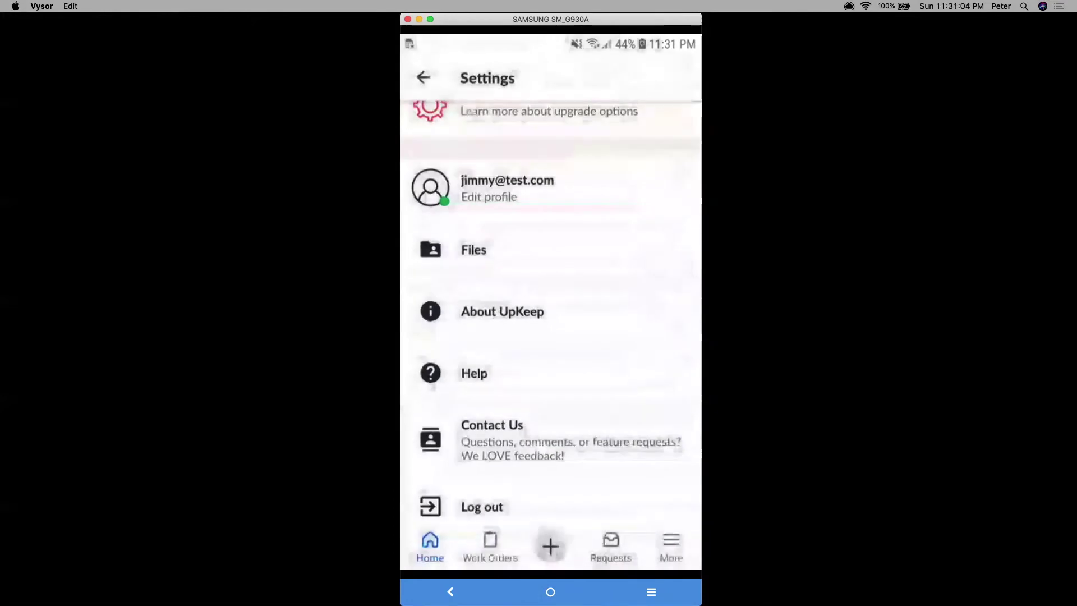
View the Contact Us support chat, then go back to the Home screen.
scroll(550, 308, "down", 3)
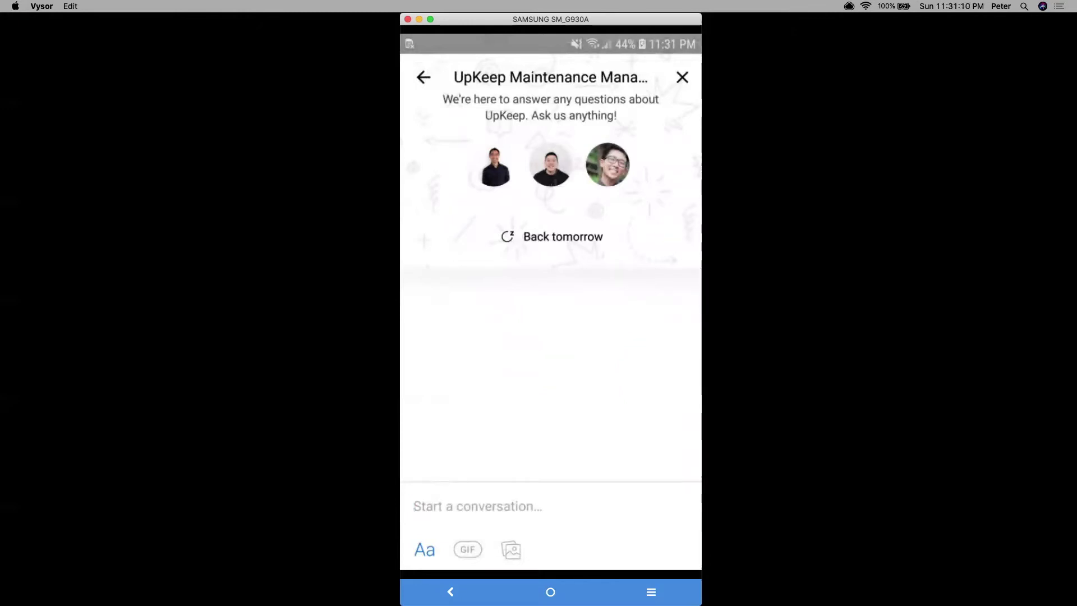
key("Escape")
scroll(550, 281, "up", 3)
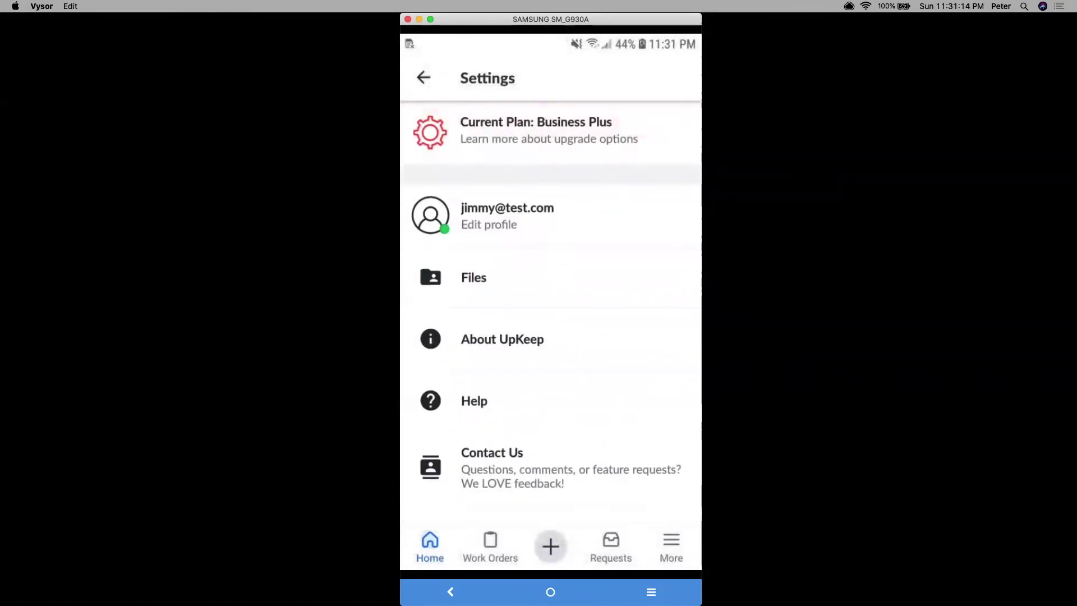
key("Escape")
Review today's work orders, then show only Bookmarked work orders.
scroll(550, 281, "down", 2)
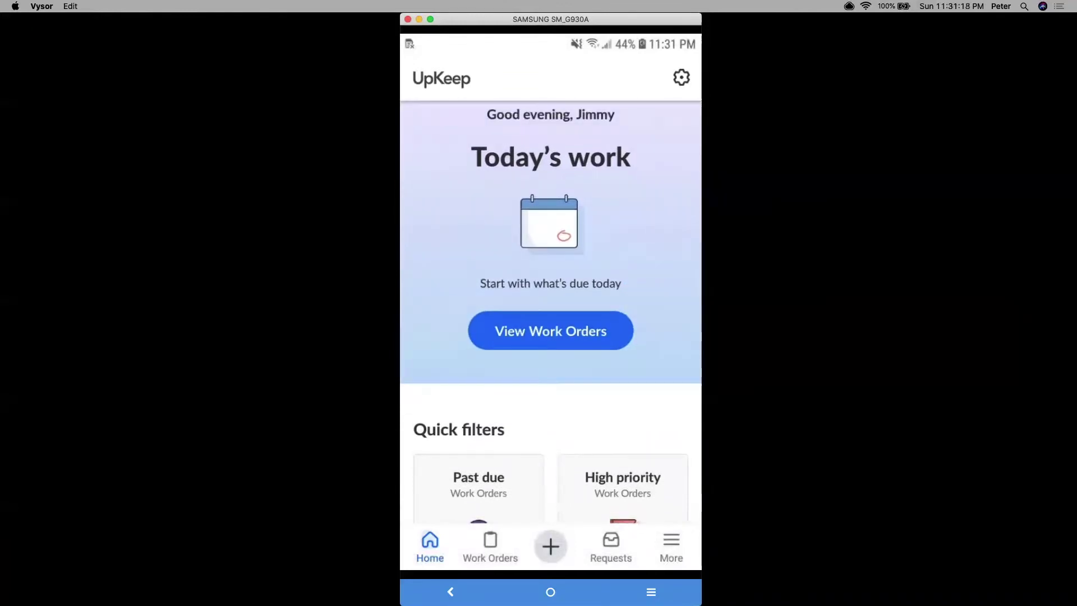
scroll(550, 289, "up", 1)
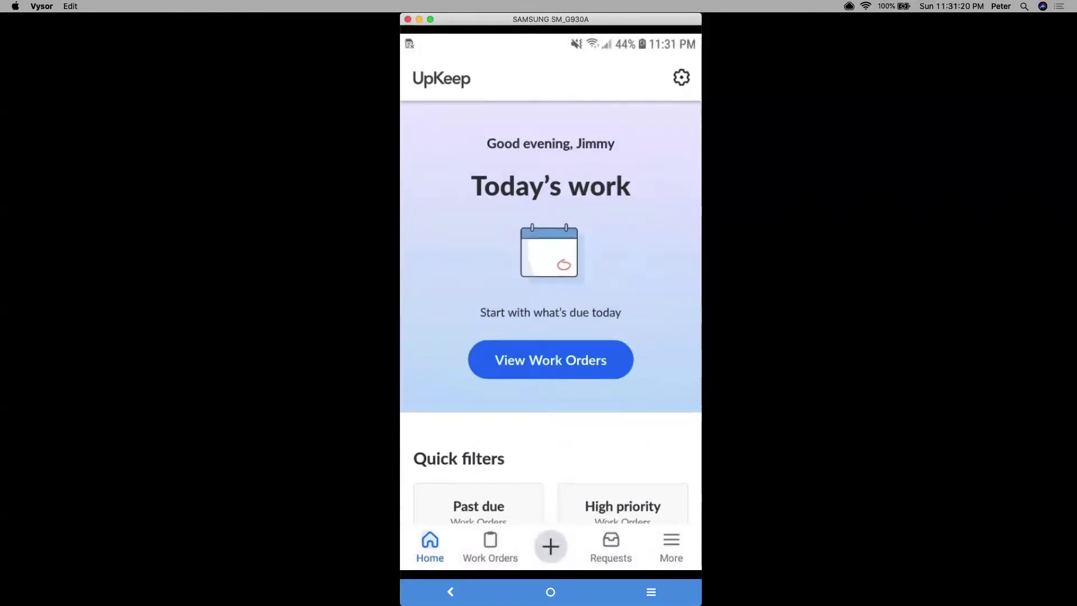
left_click(550, 359)
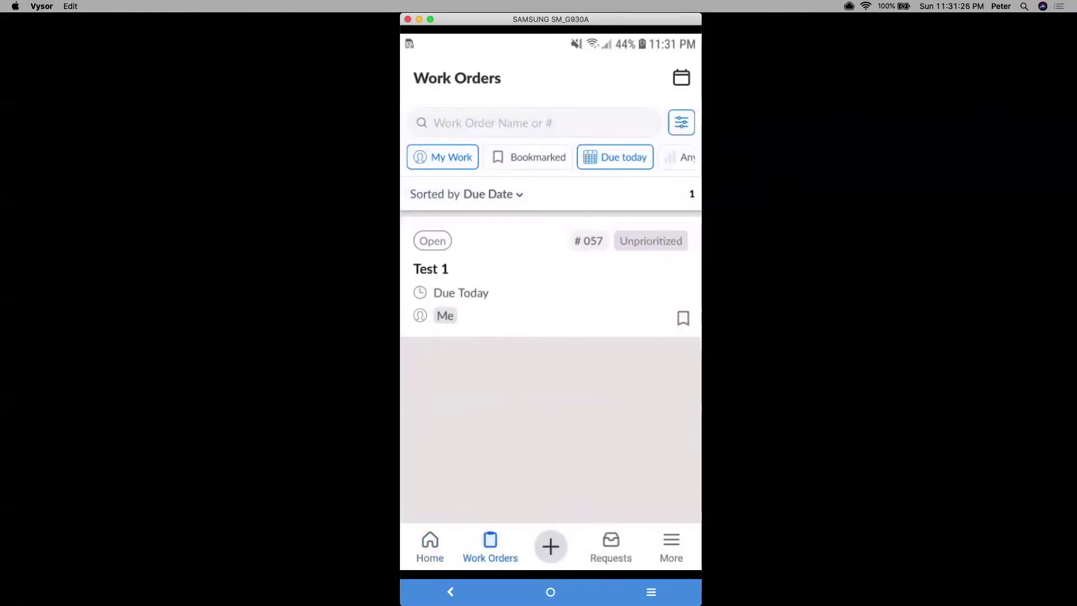
key("Escape")
scroll(550, 312, "down", 4)
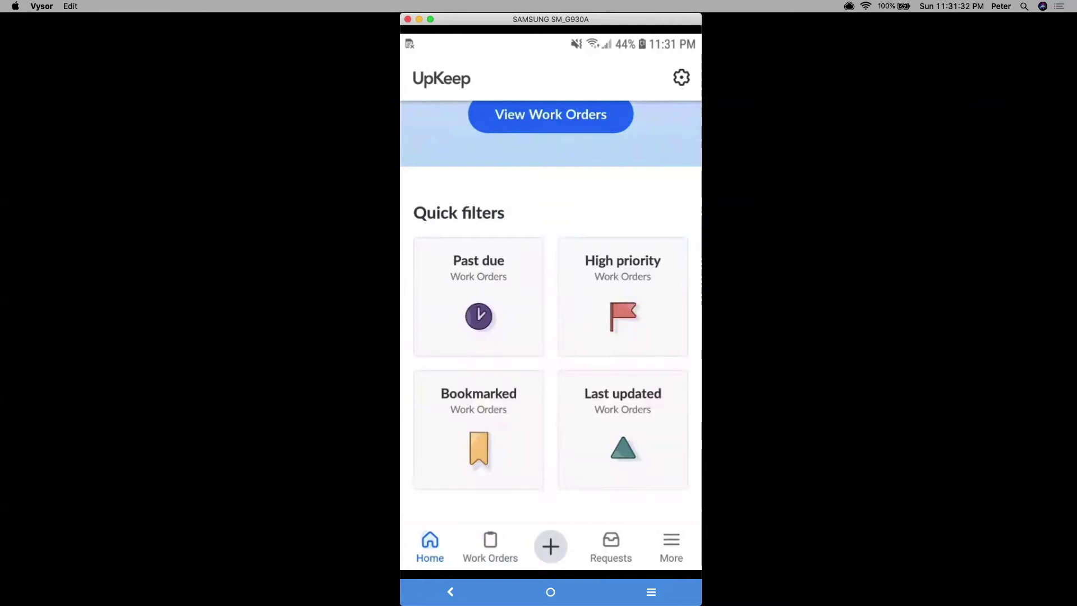
left_click(479, 429)
Expand the More sections list and review Building 1 and its three zone sublocations in Locations.
left_click(671, 547)
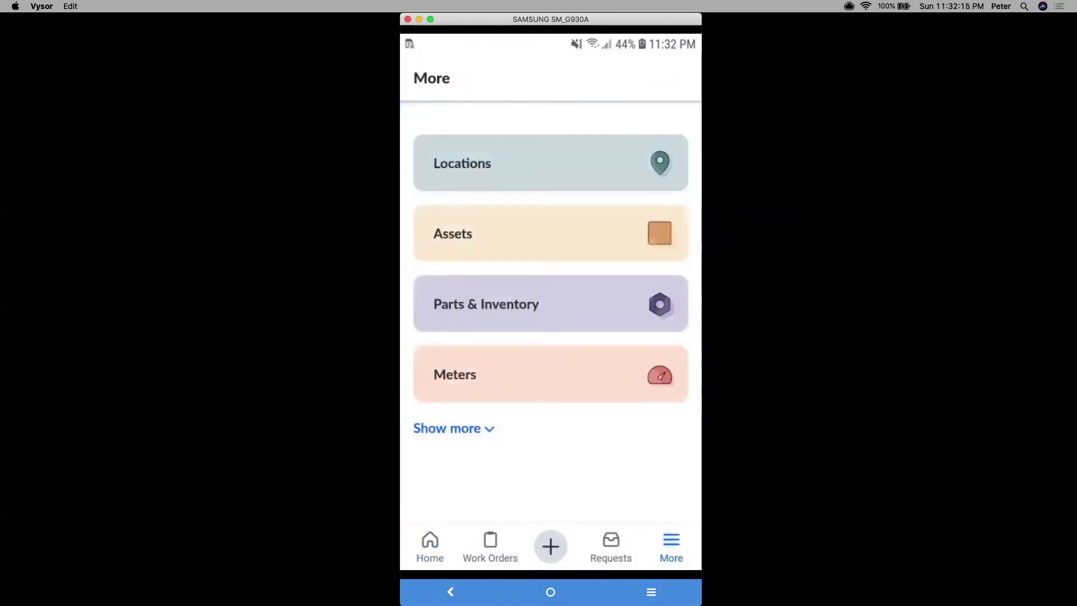
left_click(447, 428)
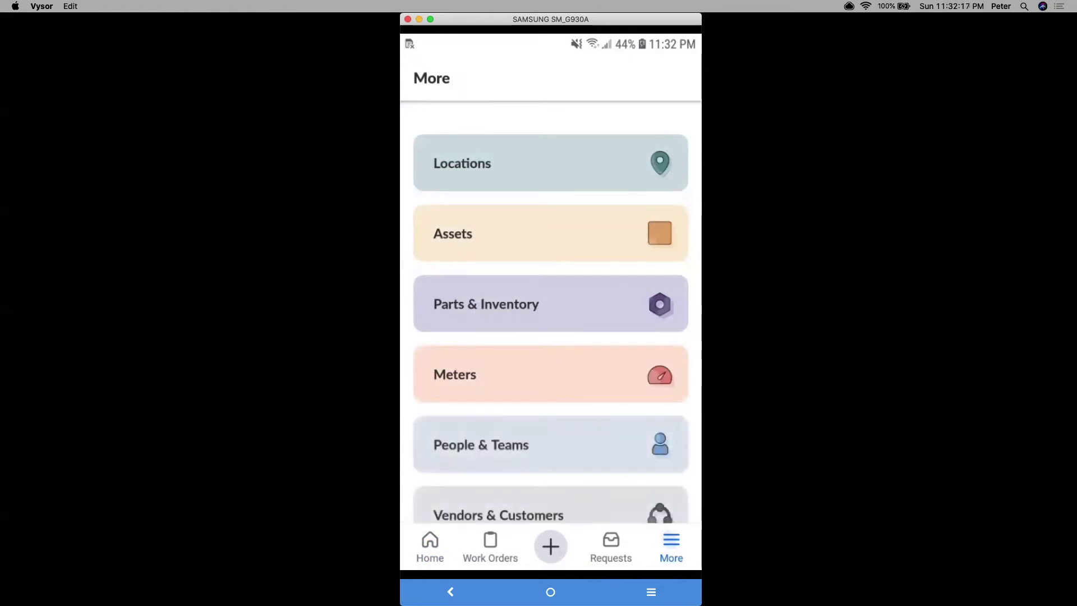
scroll(550, 314, "down", 2)
scroll(550, 314, "up", 2)
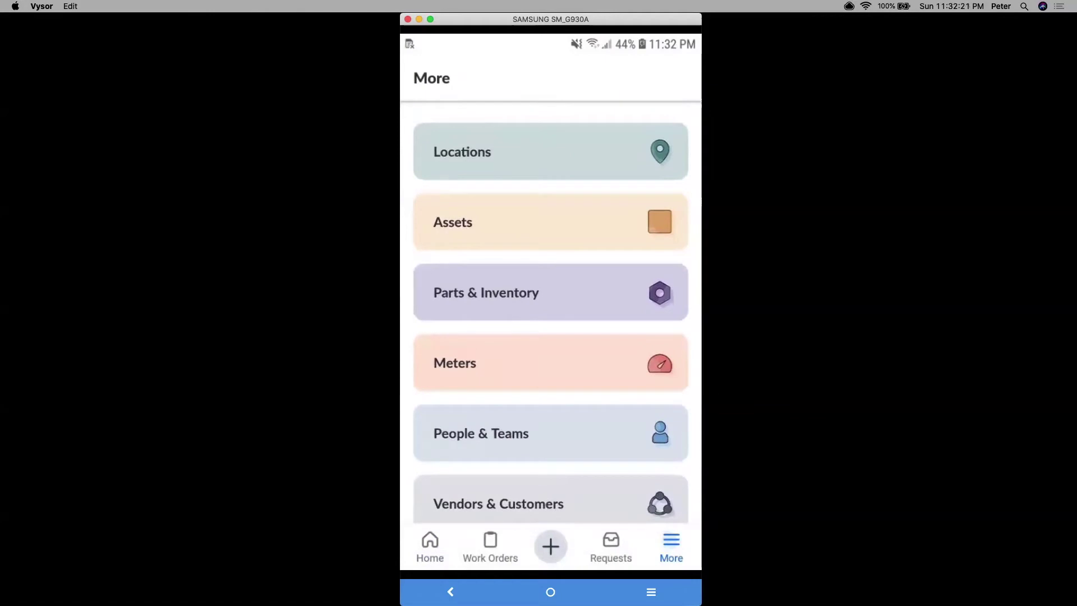
left_click(462, 152)
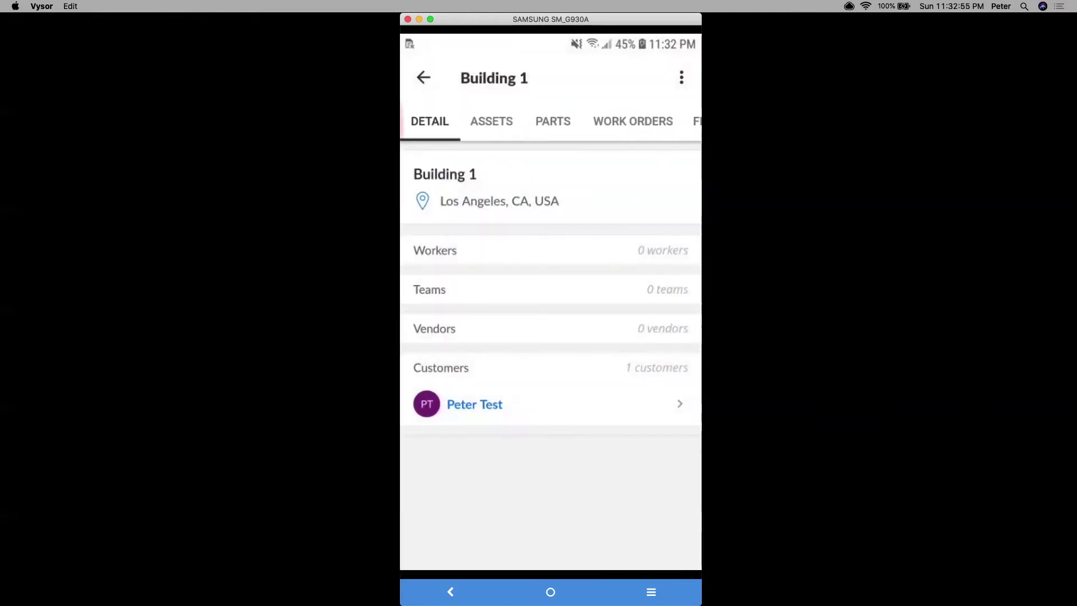
key("Escape")
key("Escape")
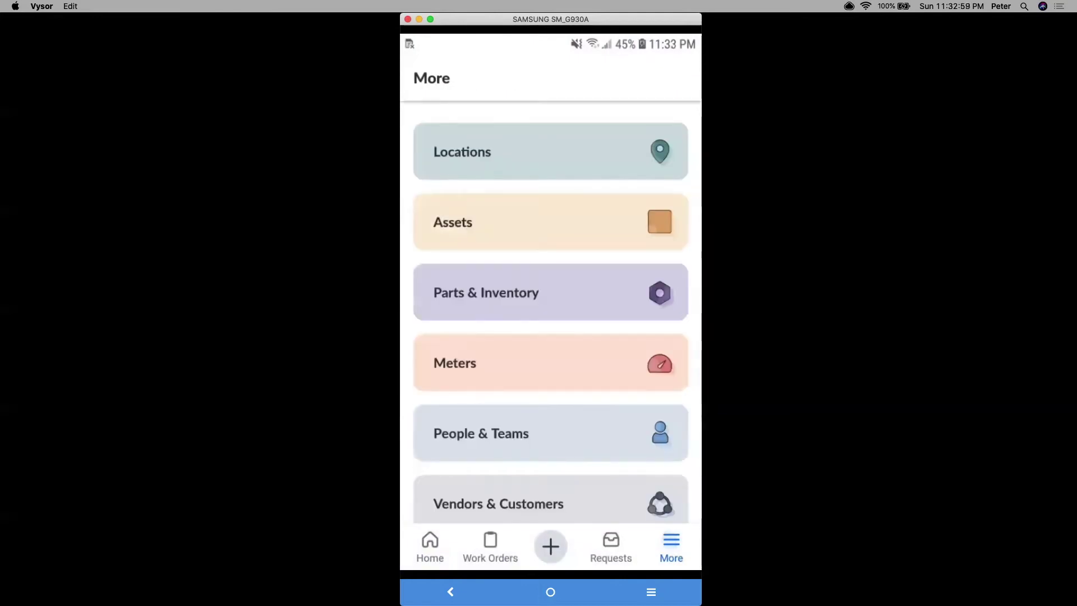
Open the Assets list and view the Fish Tank asset's details.
left_click(453, 222)
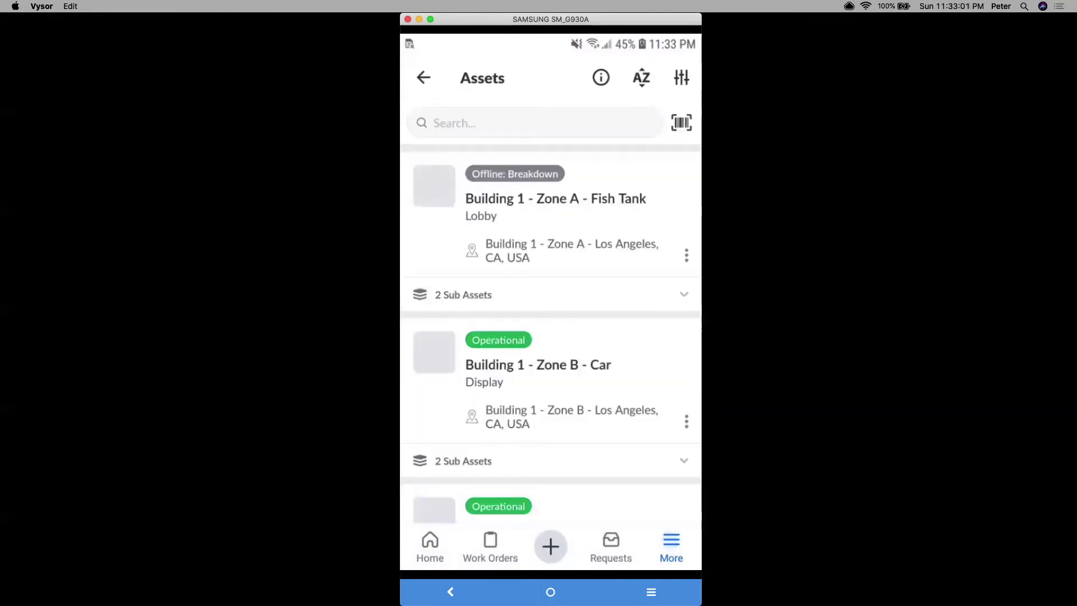
scroll(551, 333, "down", 3)
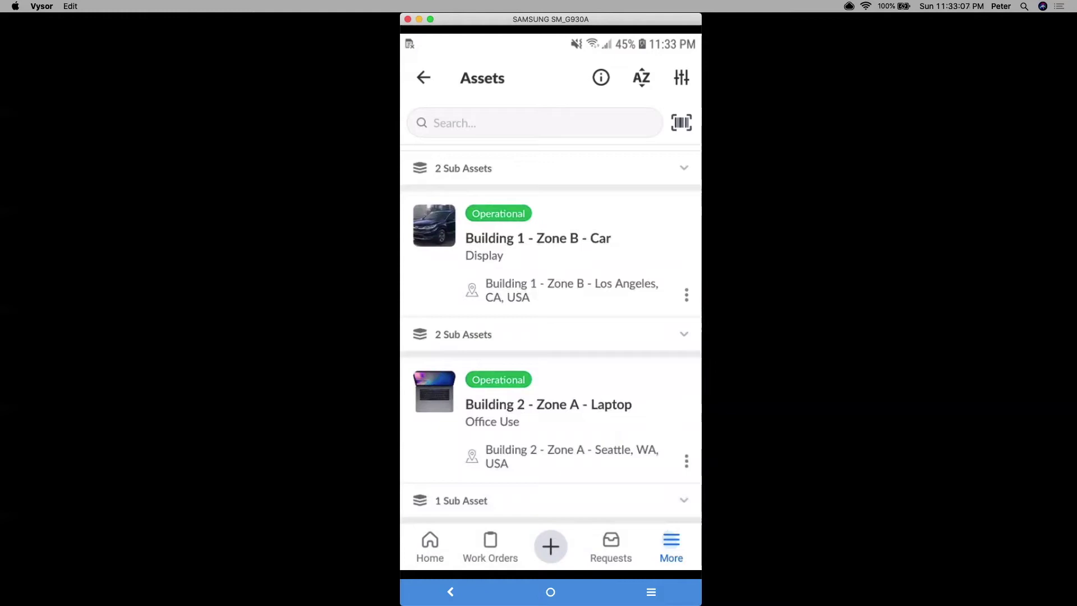
scroll(551, 337, "up", 3)
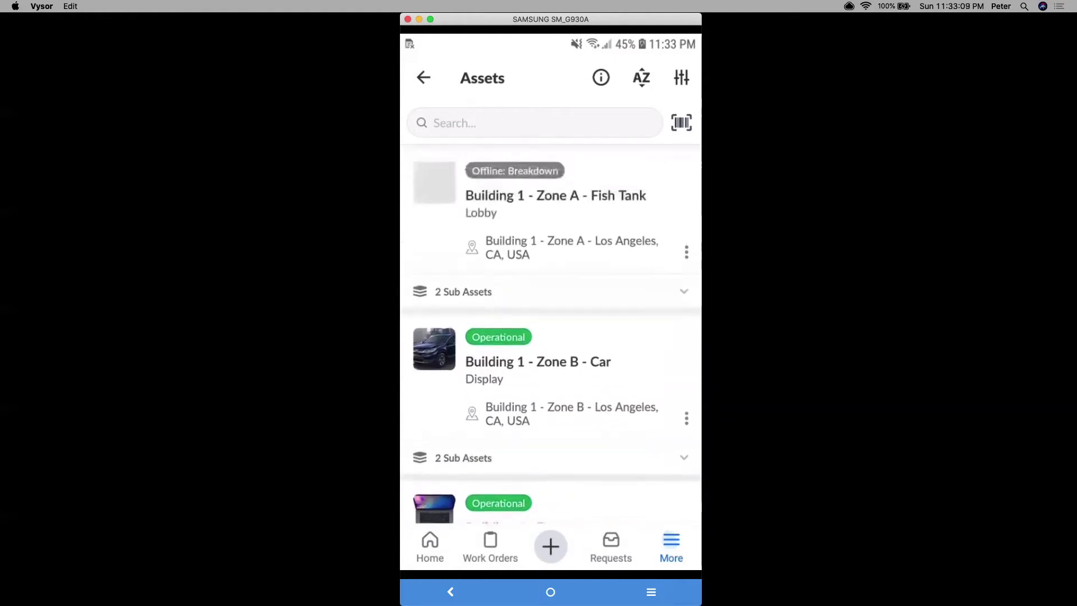
left_click(555, 198)
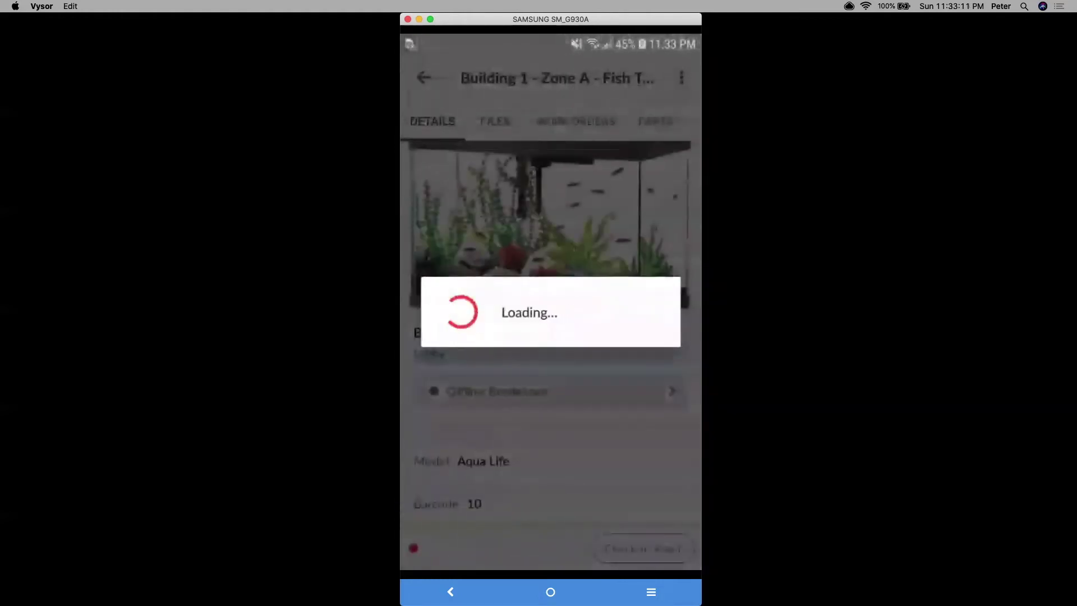
scroll(551, 337, "down", 2)
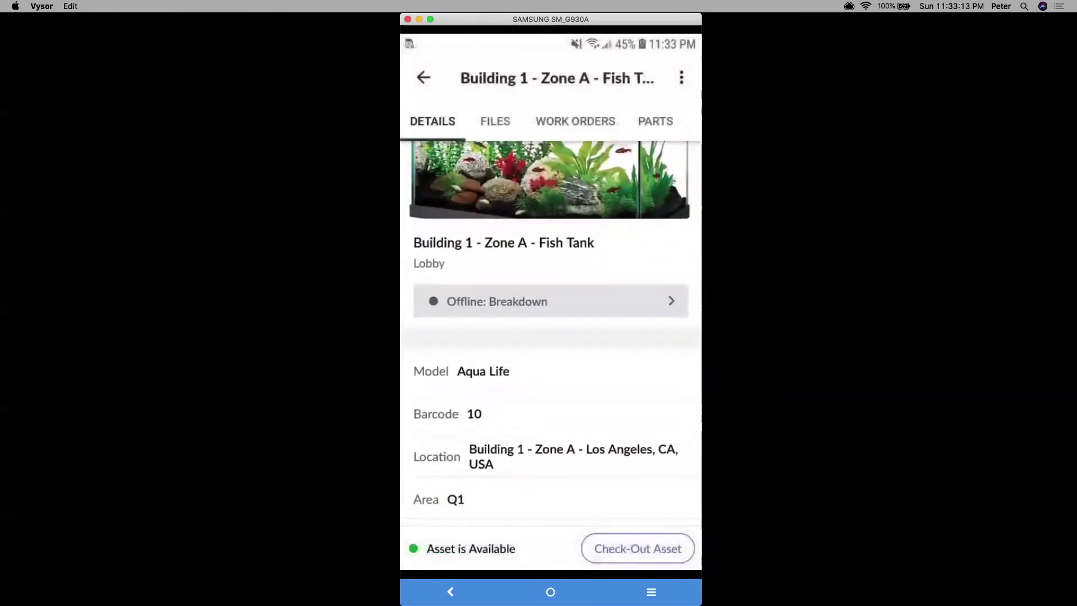
key("Escape")
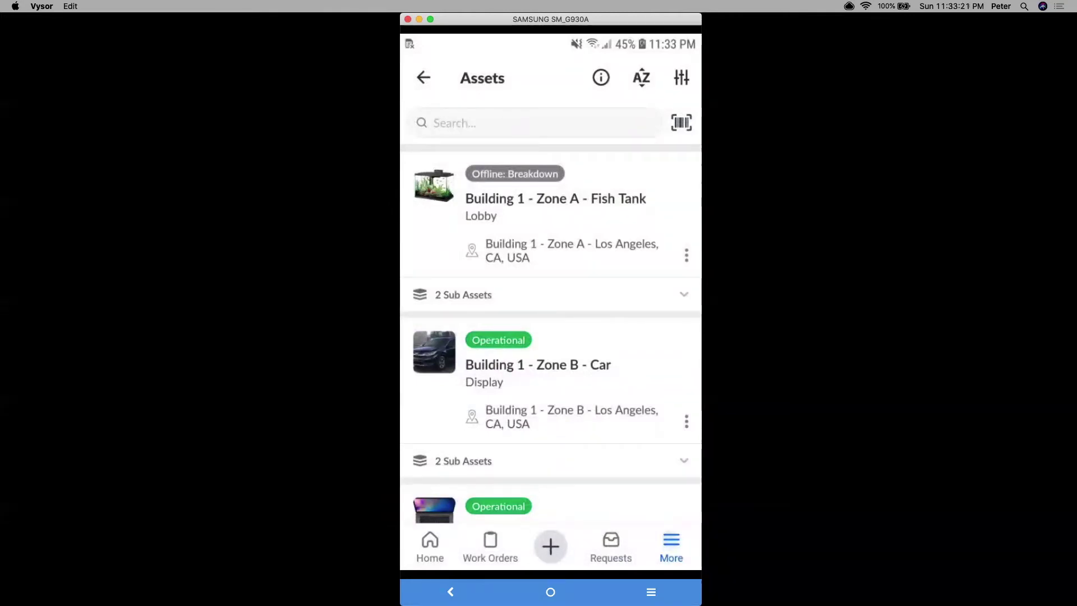
Expand the Fish Tank's Water Pump and Light sub-assets, then collapse them.
left_click(684, 294)
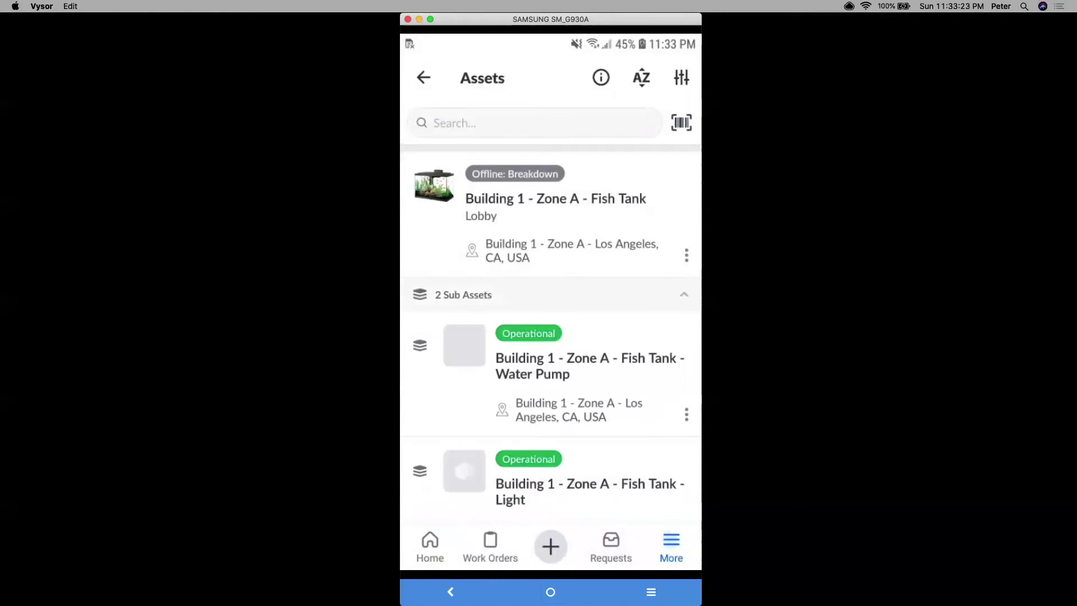
scroll(551, 336, "down", 3)
scroll(551, 337, "up", 1)
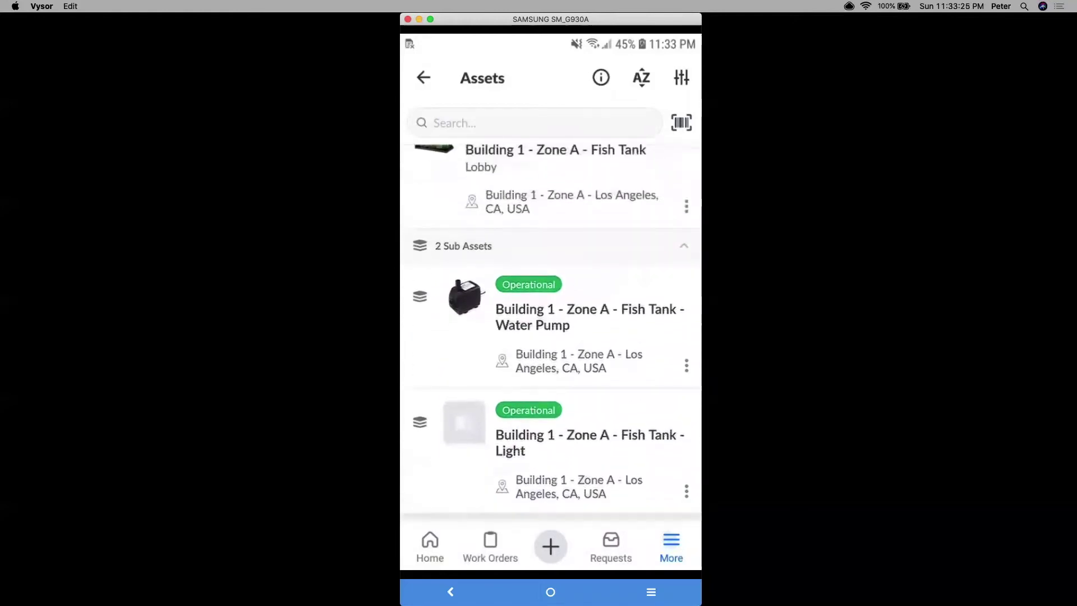
left_click(684, 245)
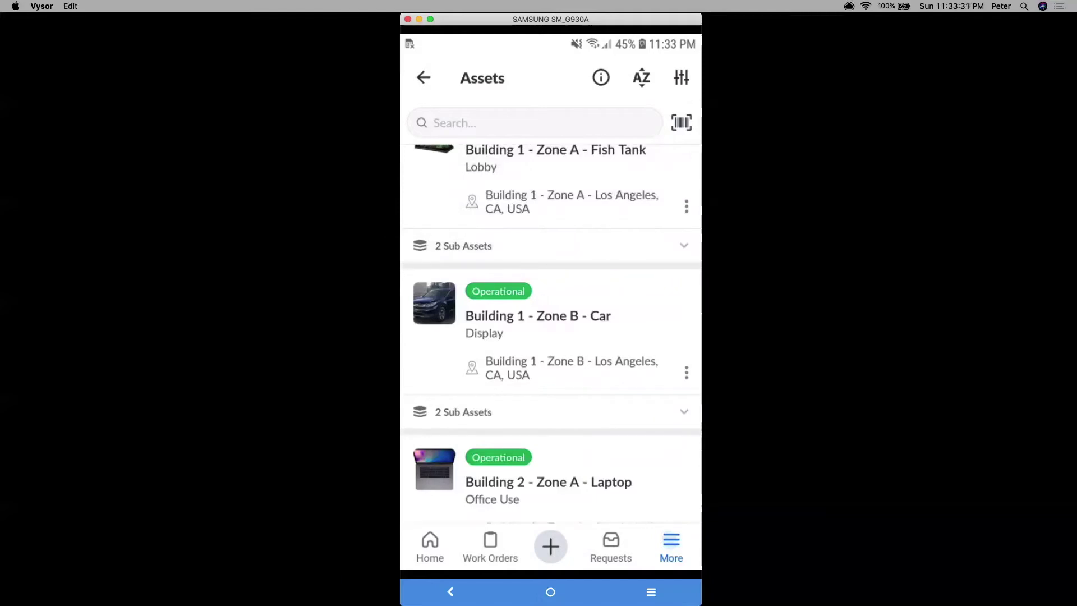
Check the Fish Food part in Parts & Inventory: unit cost 5, quantity 14, minimum 2.
key("Escape")
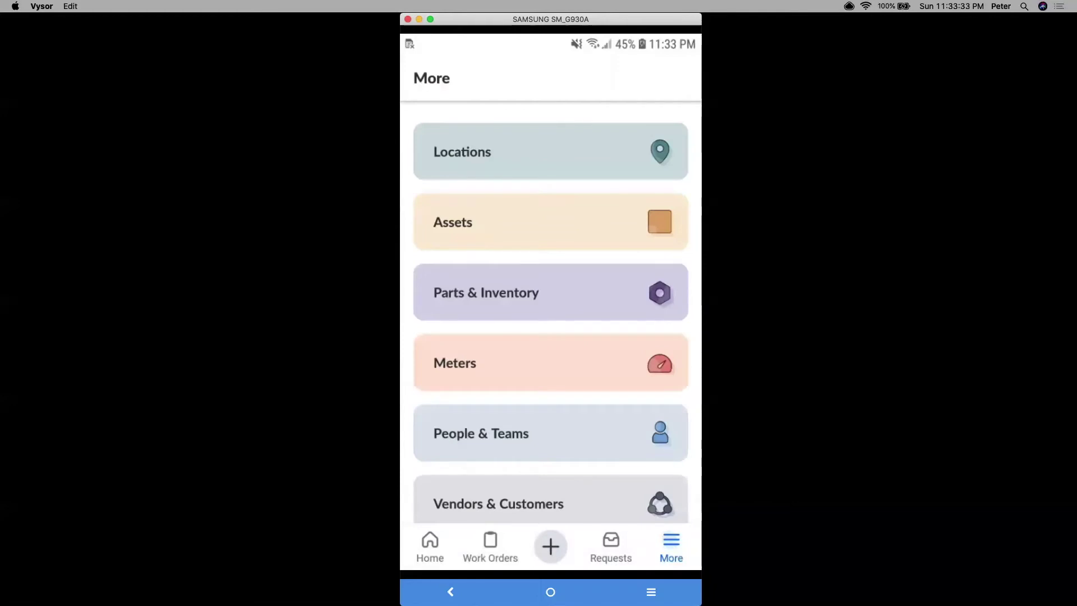
left_click(486, 293)
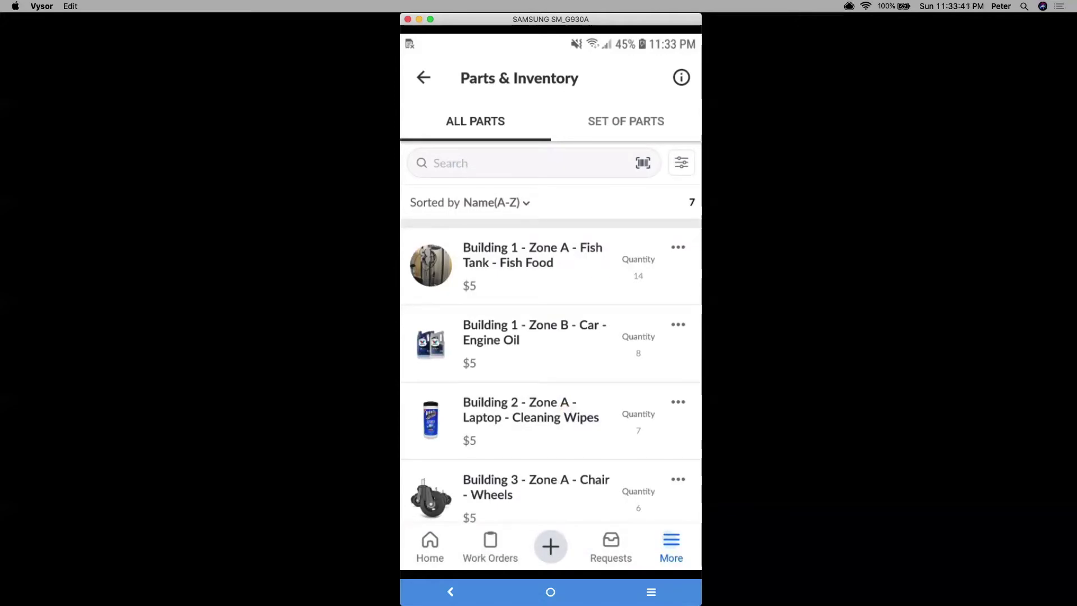
scroll(551, 387, "down", 1)
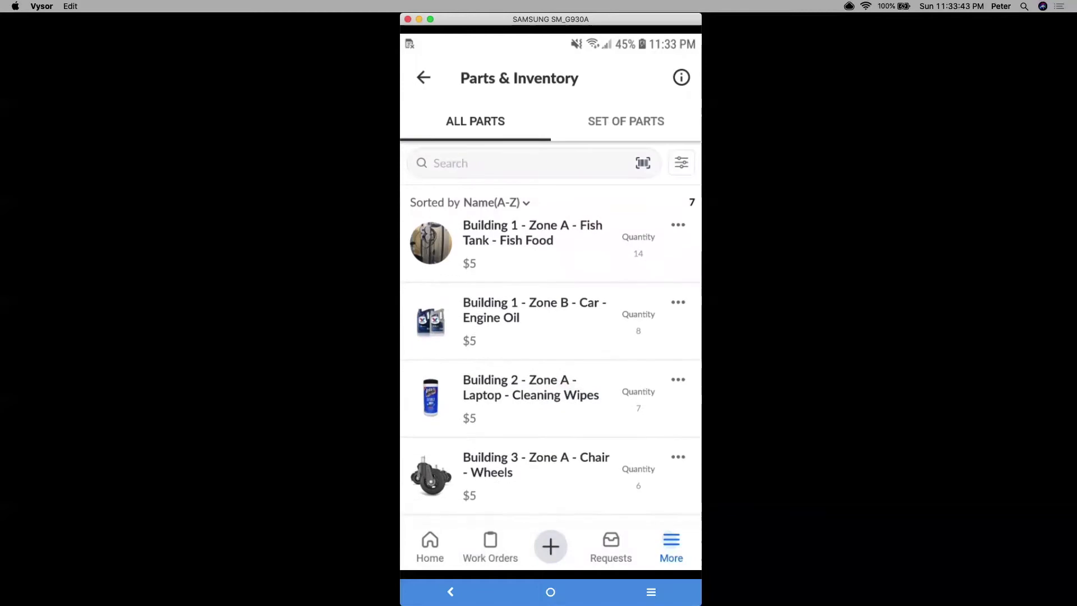
left_click(533, 250)
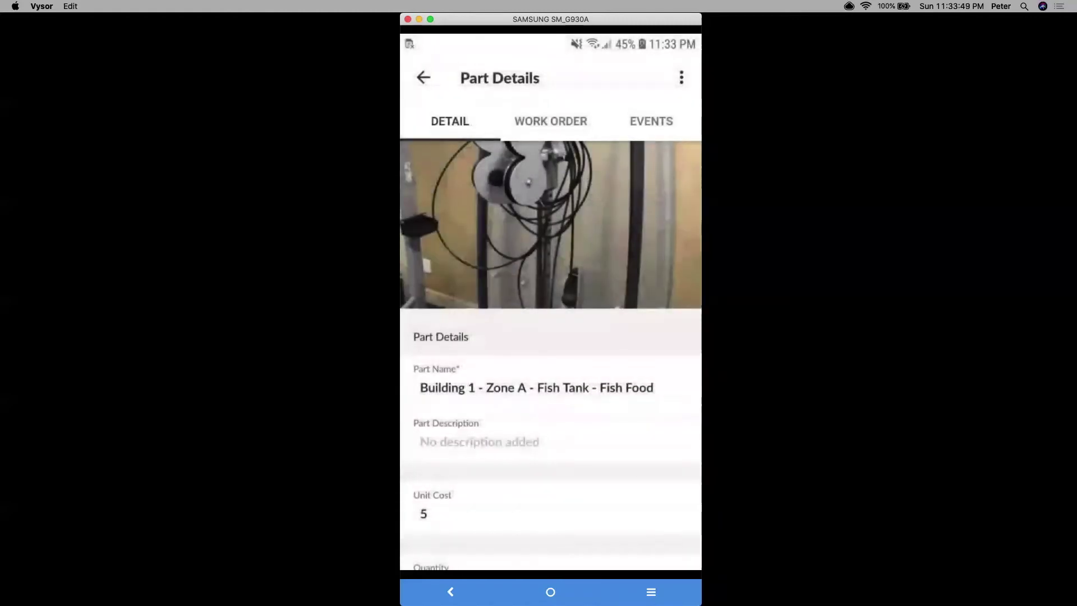
scroll(550, 353, "down", 3)
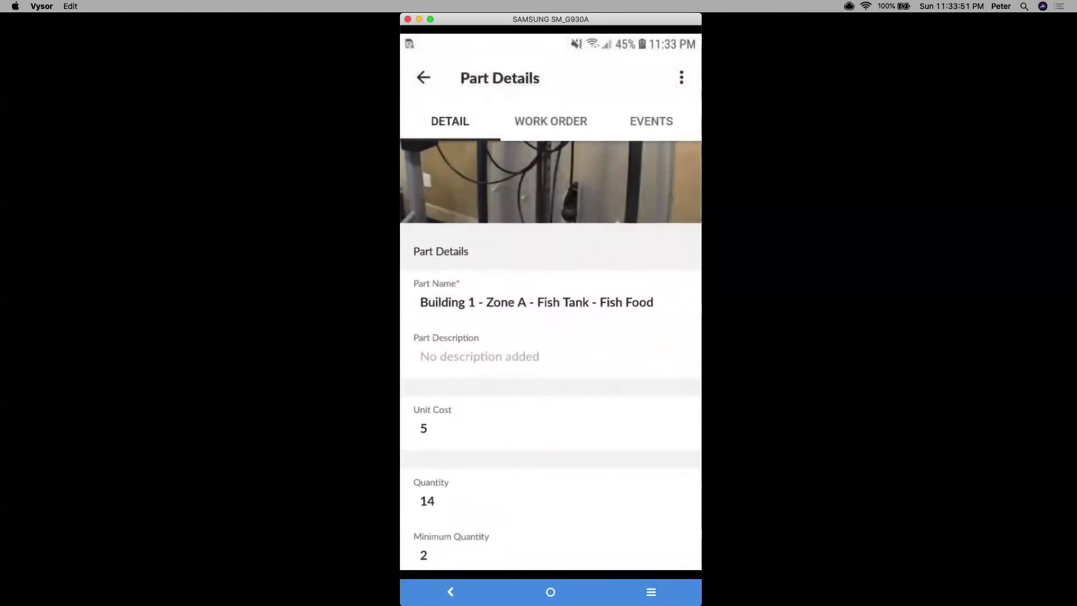
left_click(650, 122)
key("Escape")
key("Escape")
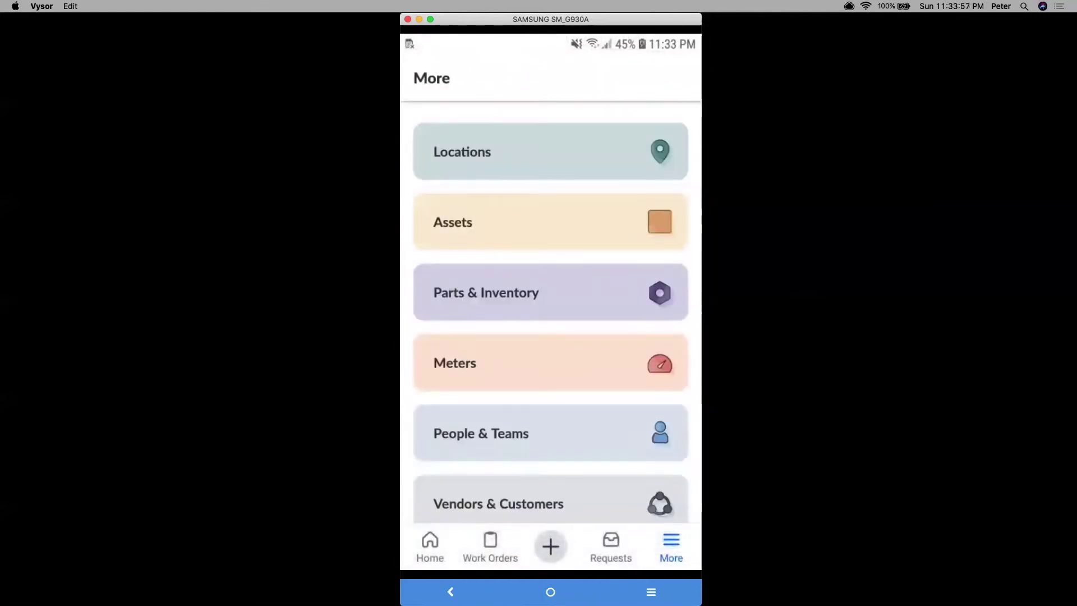
Open Meters and review Test Meter's details and reading history.
left_click(549, 362)
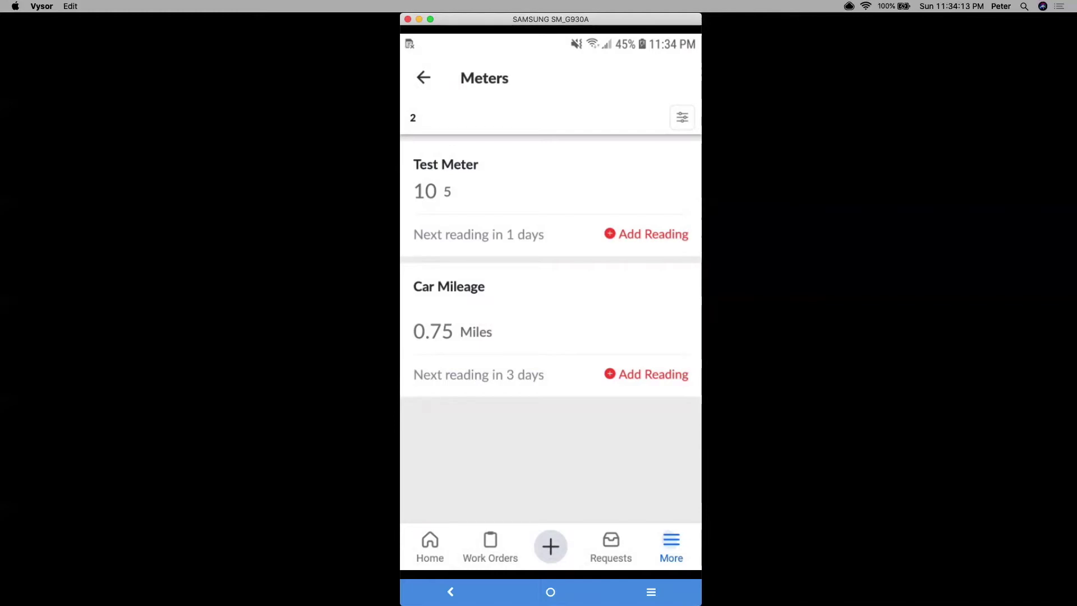
left_click(446, 185)
scroll(551, 337, "down", 5)
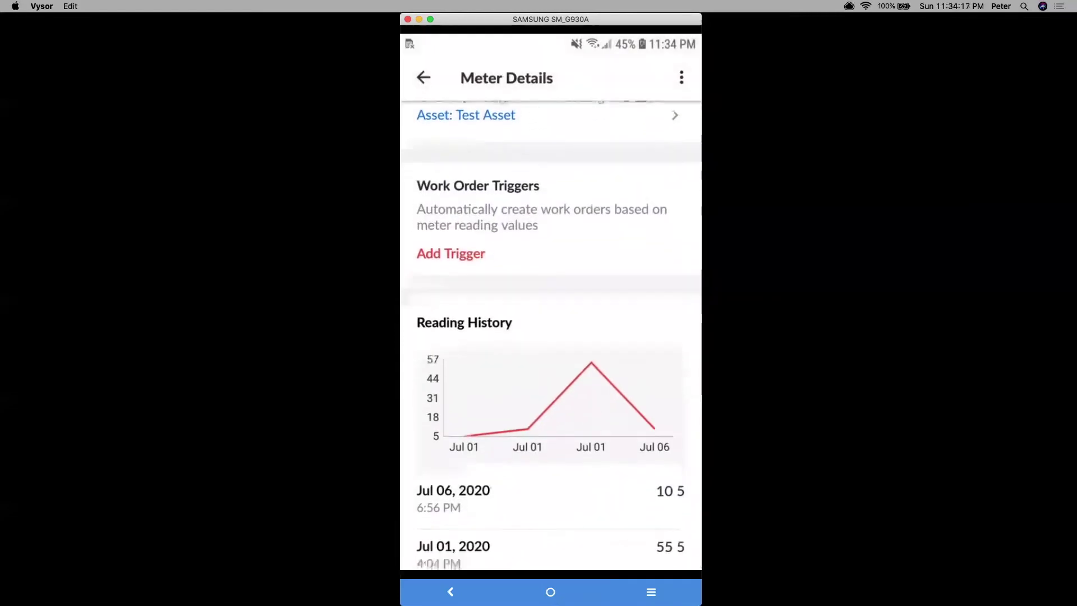
scroll(550, 336, "up", 3)
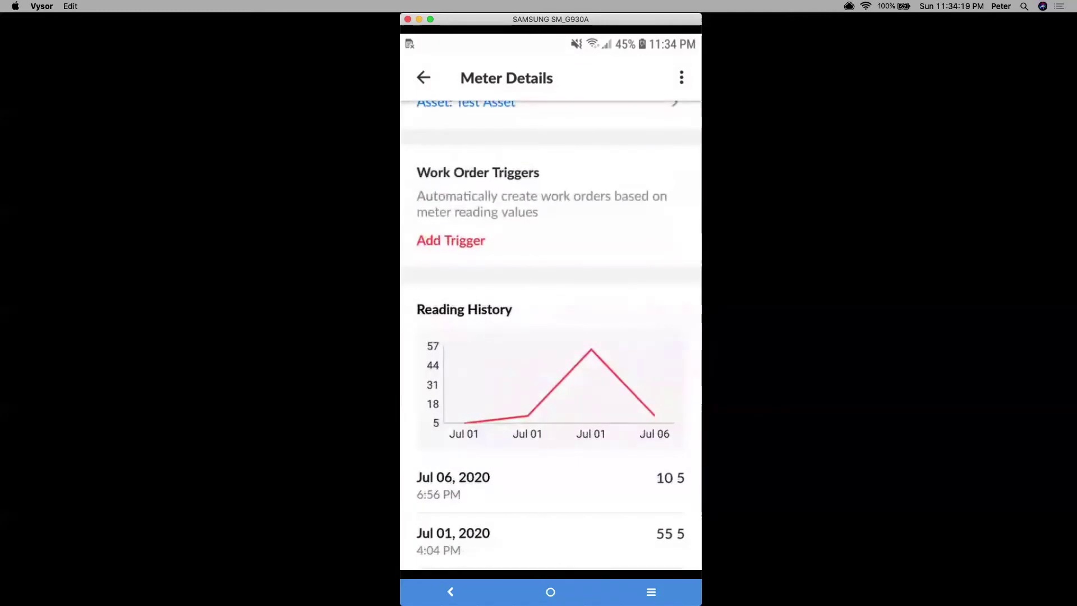
key("Escape")
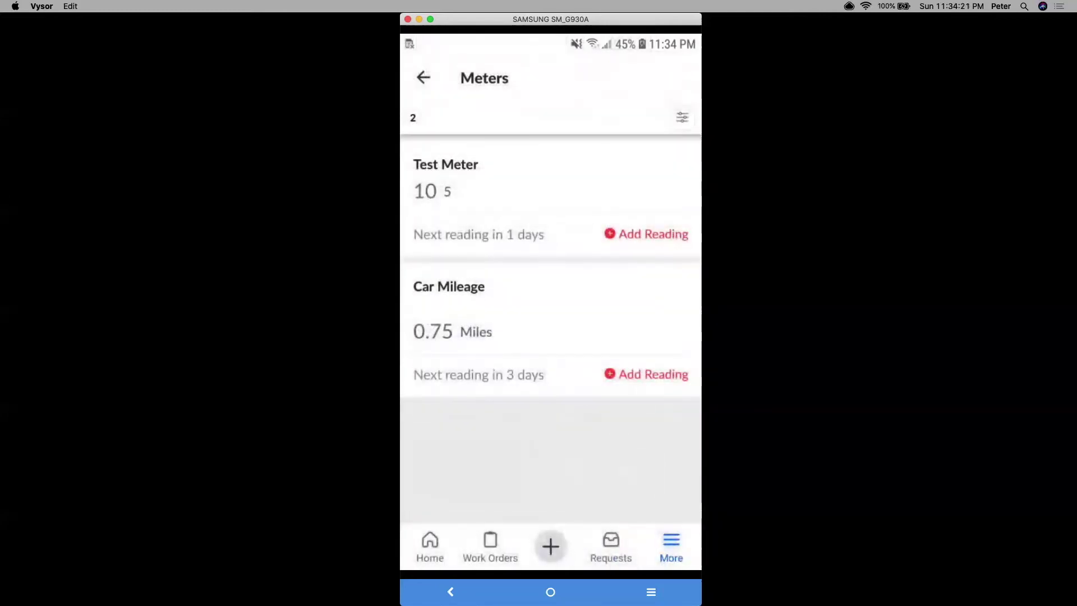
Add a reading of 10 to Test Meter and return to the More menu.
left_click(646, 234)
type("10")
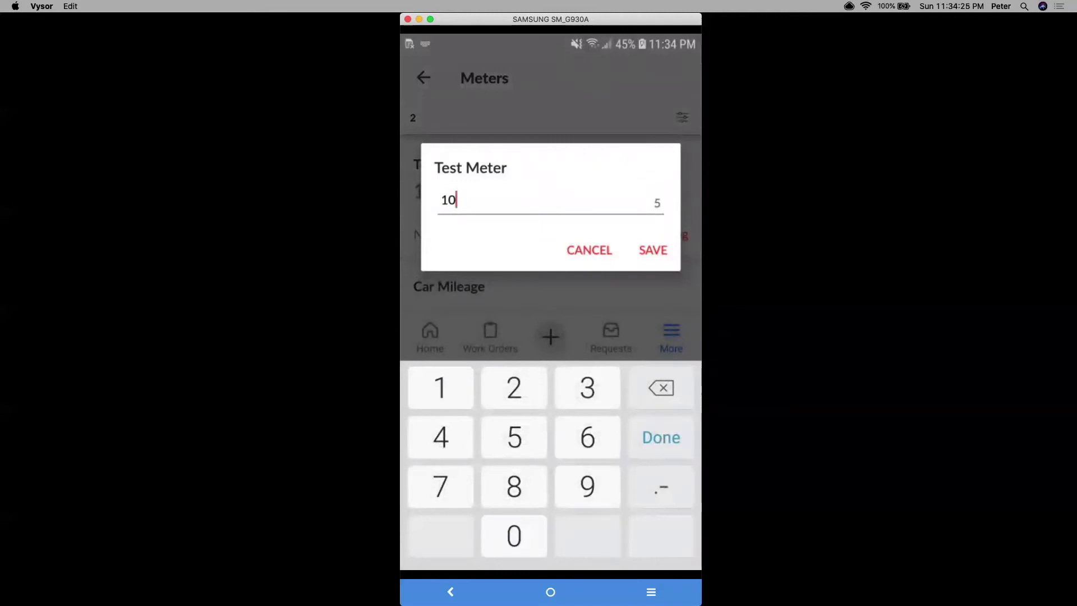
key("Return")
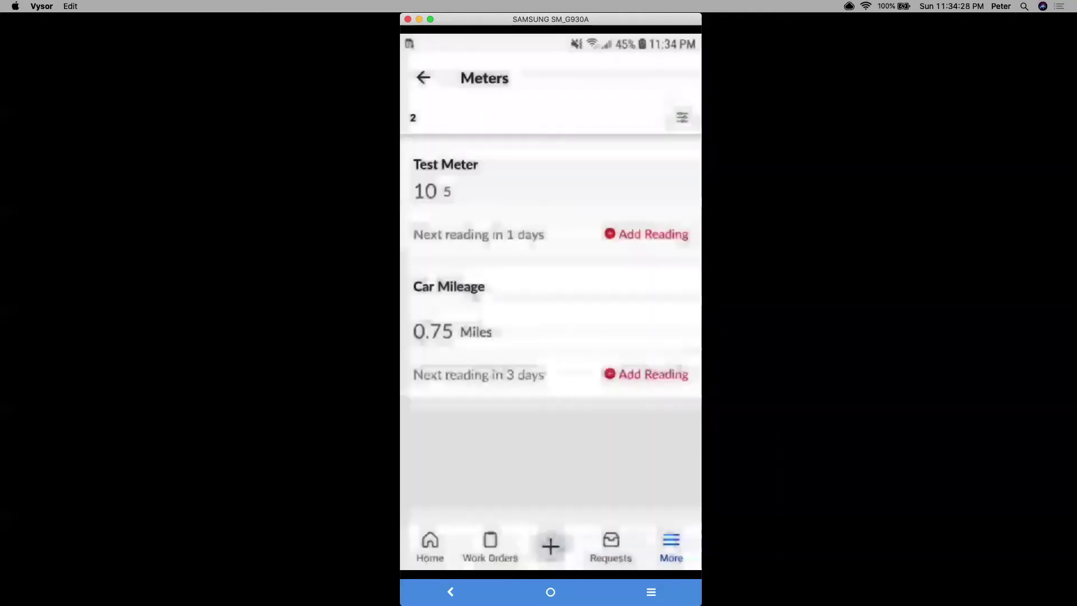
key("Escape")
scroll(550, 309, "down", 3)
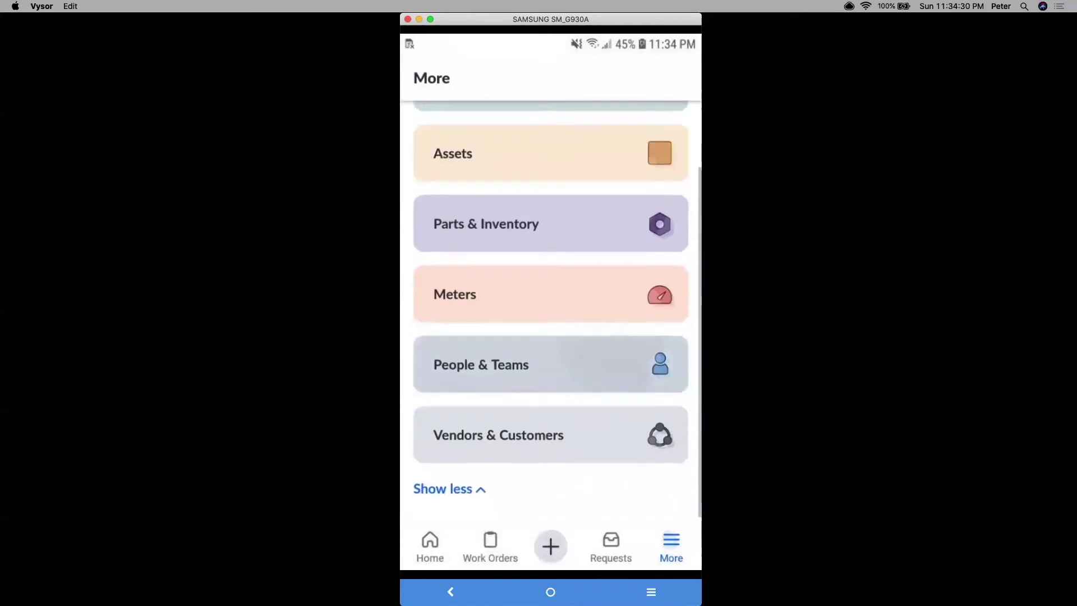
left_click(481, 357)
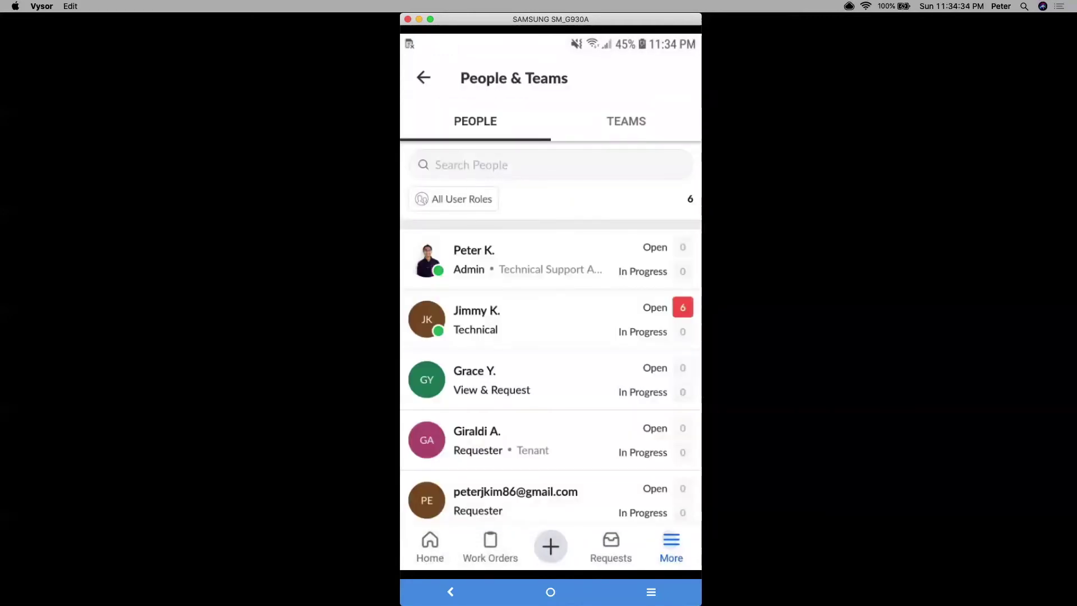
scroll(551, 359, "down", 4)
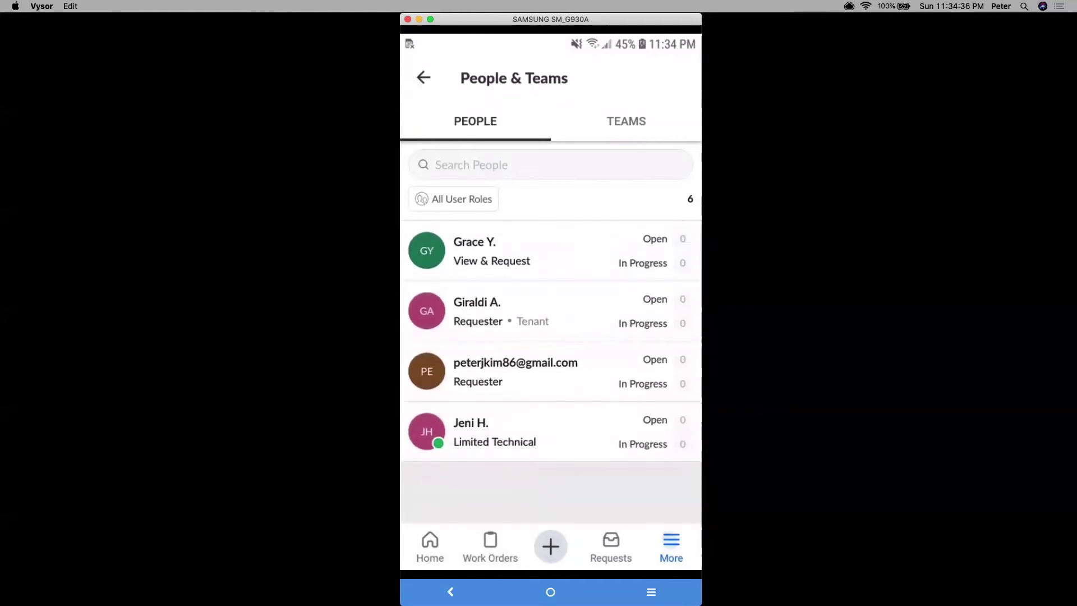
scroll(550, 359, "up", 4)
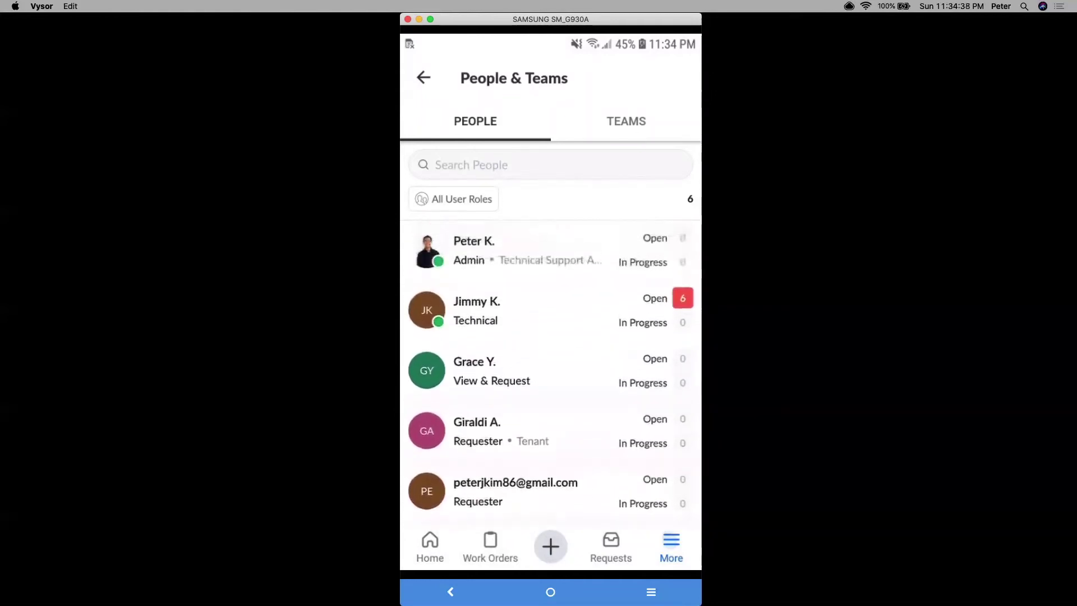
scroll(550, 359, "down", 1)
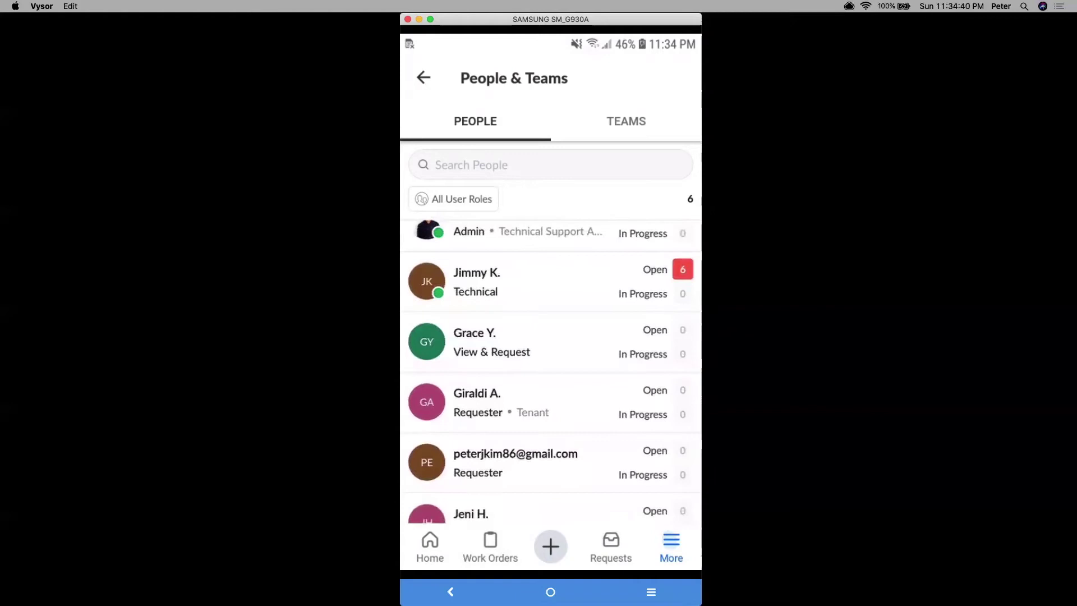
left_click(626, 121)
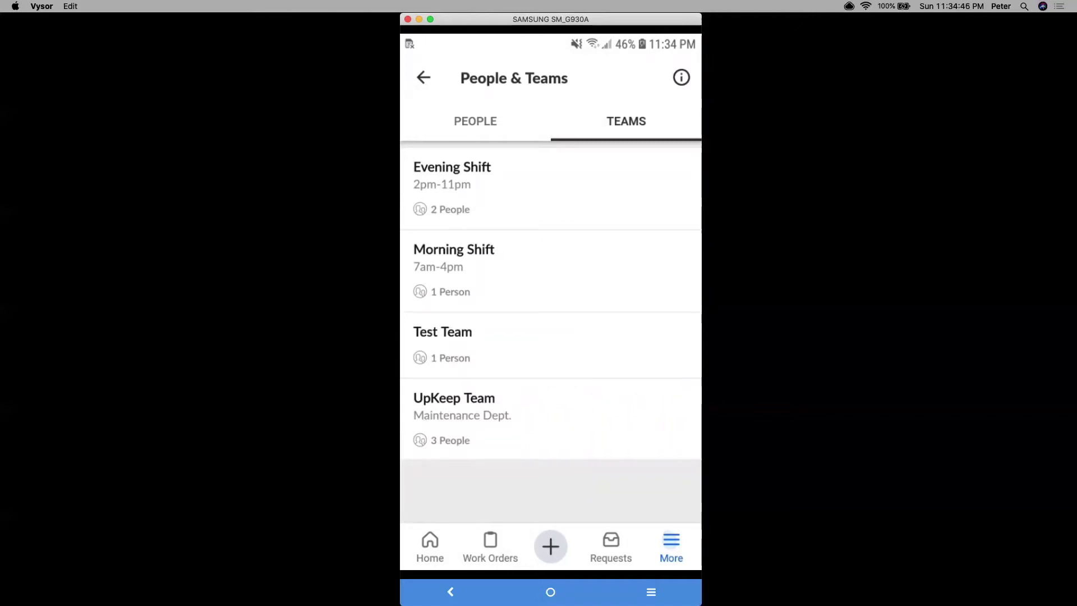
left_click(452, 185)
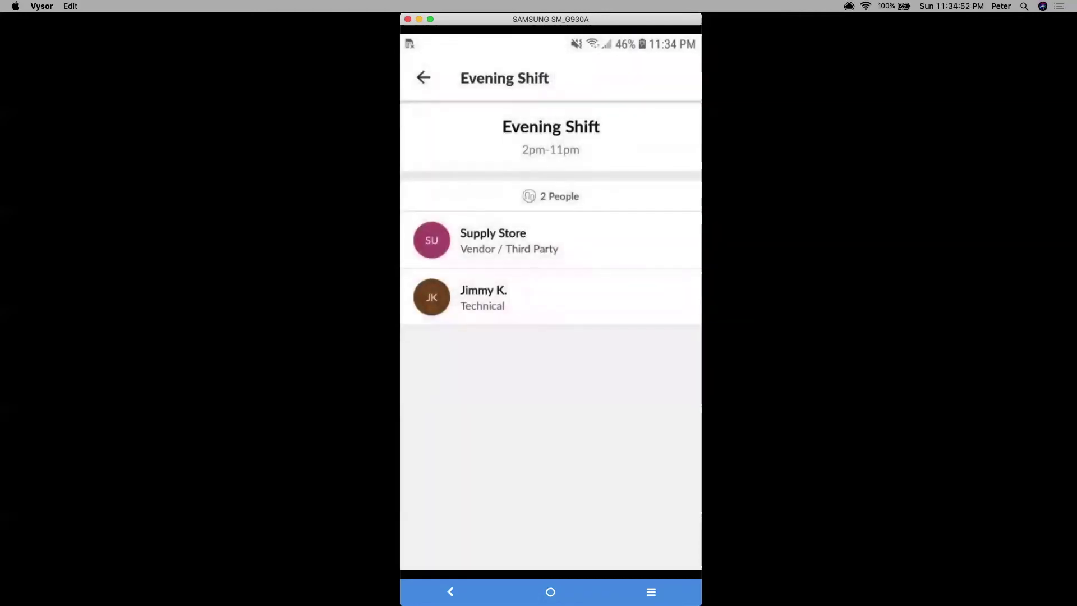
key("Escape")
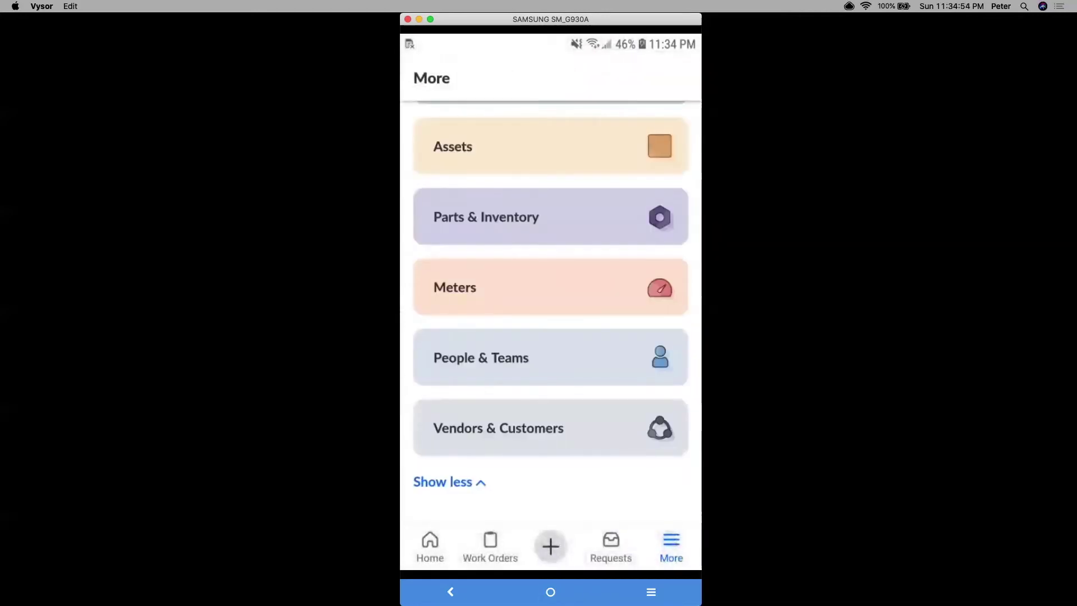
left_click(498, 428)
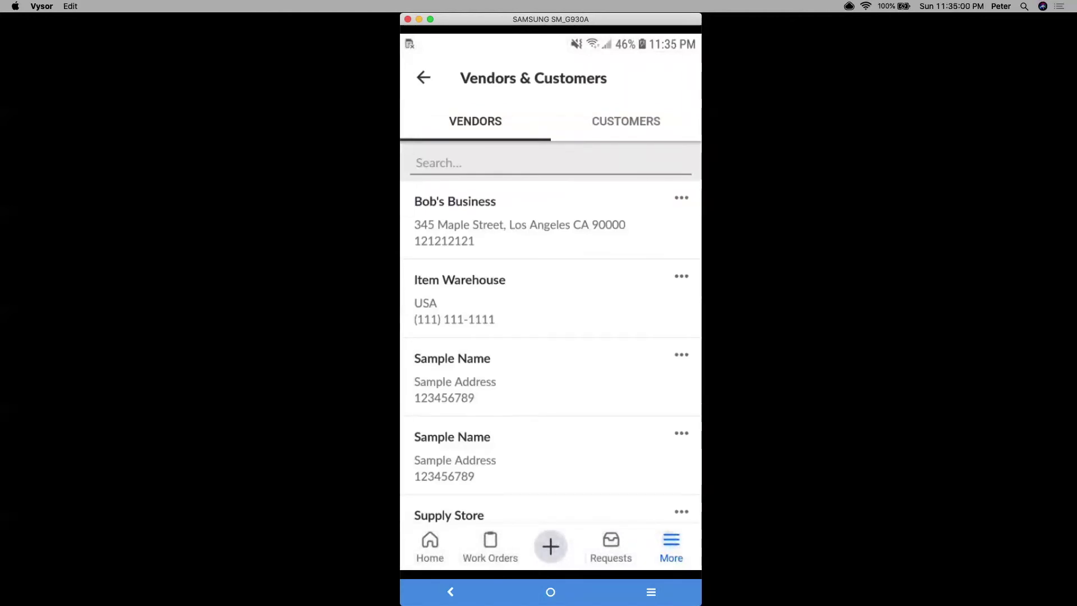
left_click(625, 121)
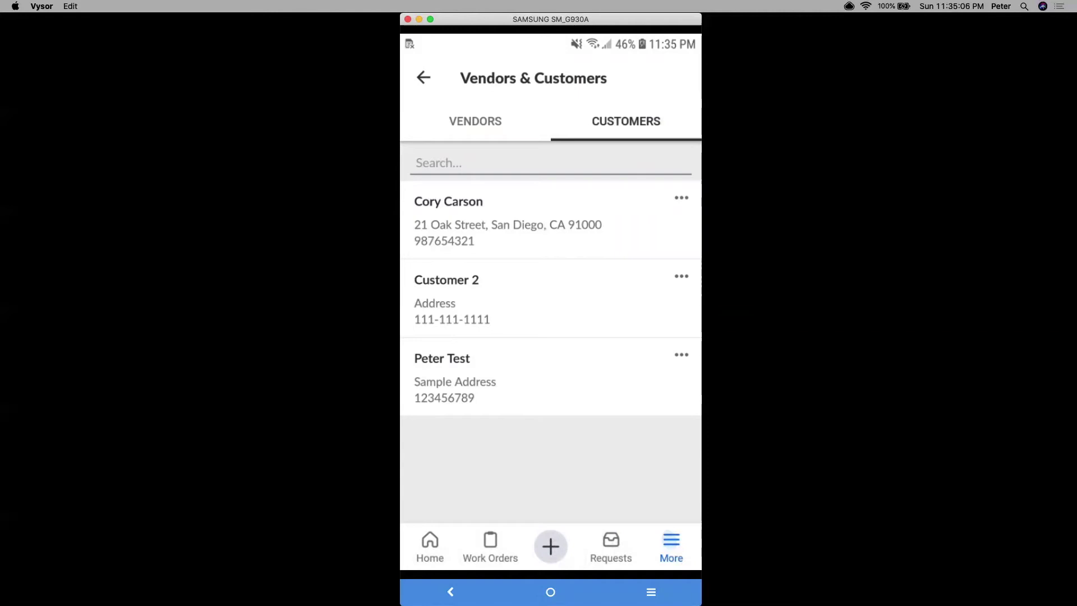
left_click(475, 121)
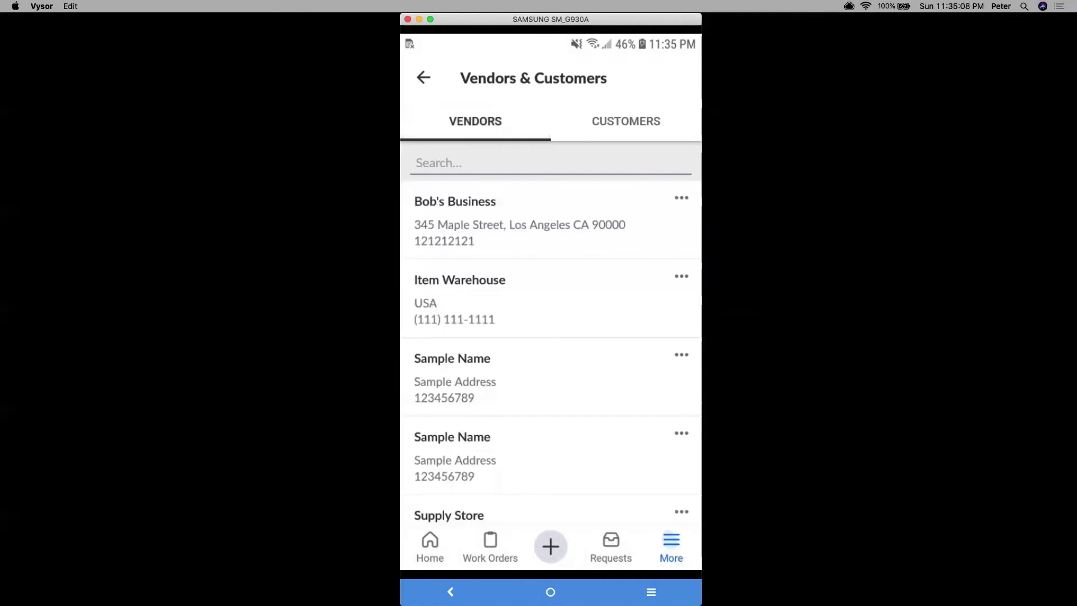
key("Escape")
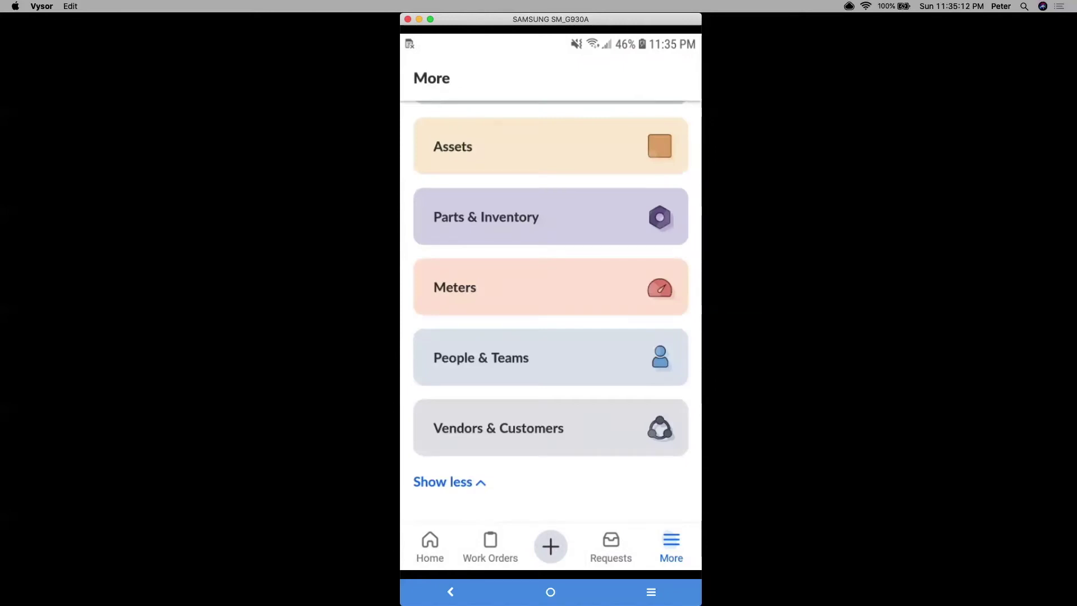
Collapse the More menu, switch to the empty Requests list and bring up Create new.
left_click(443, 482)
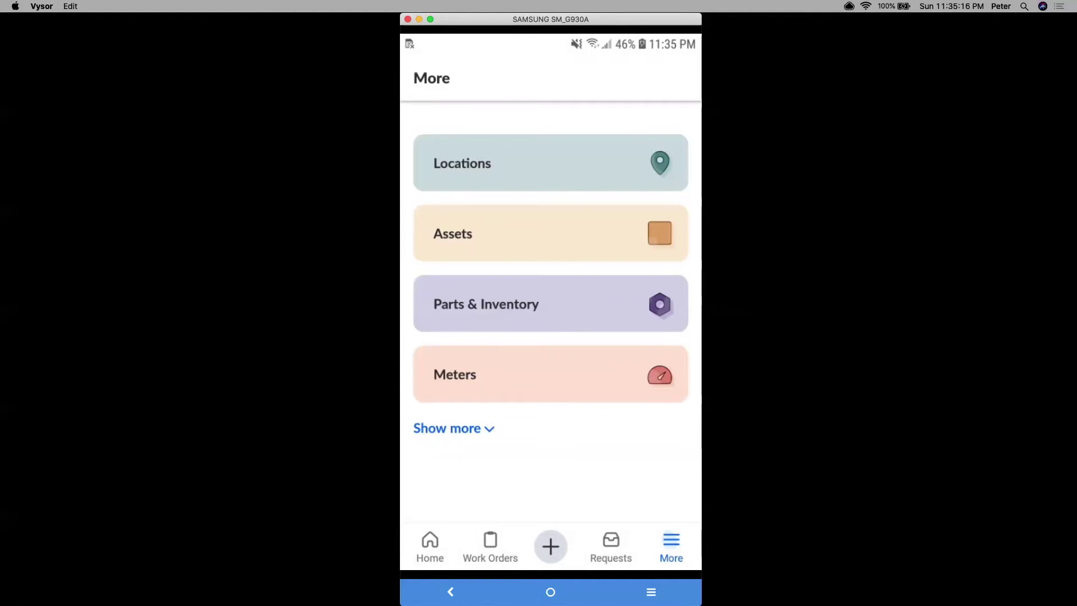
left_click(611, 545)
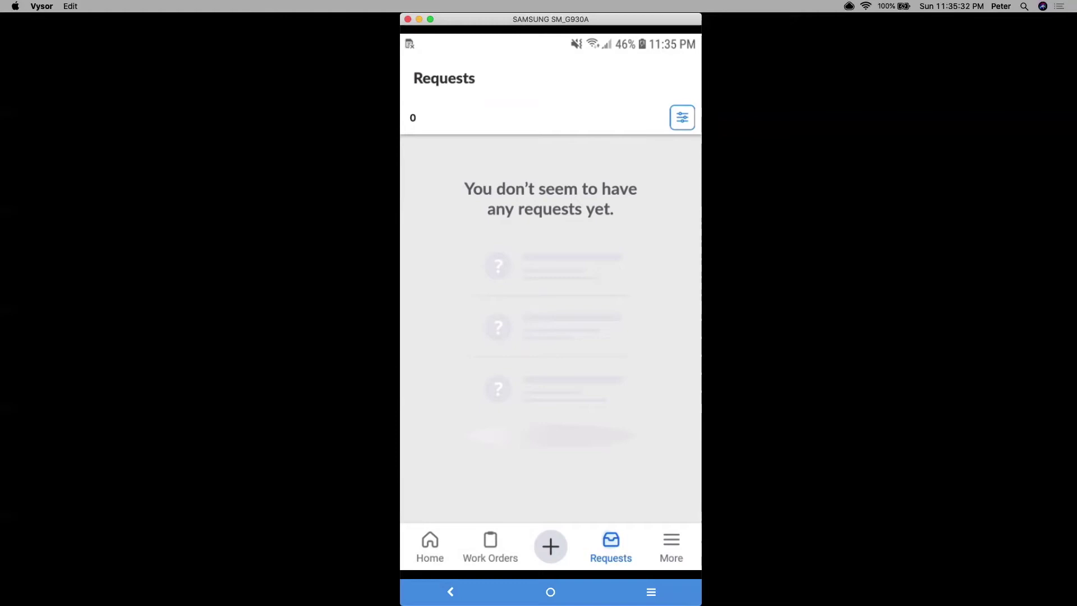
left_click(550, 546)
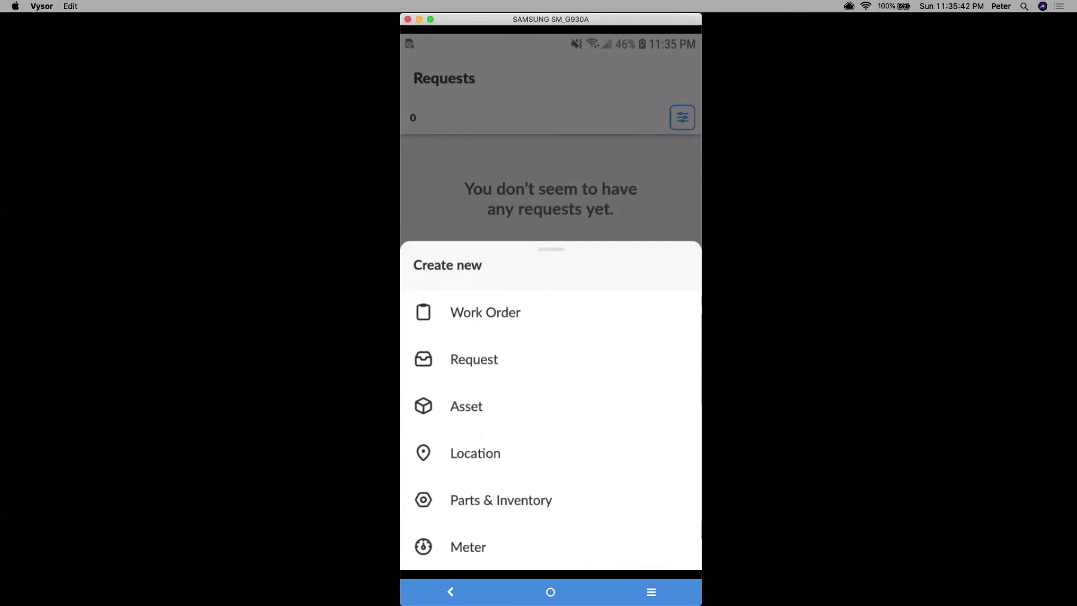
Close the Create new sheet on the empty Requests list, then reopen it.
left_click(500, 499)
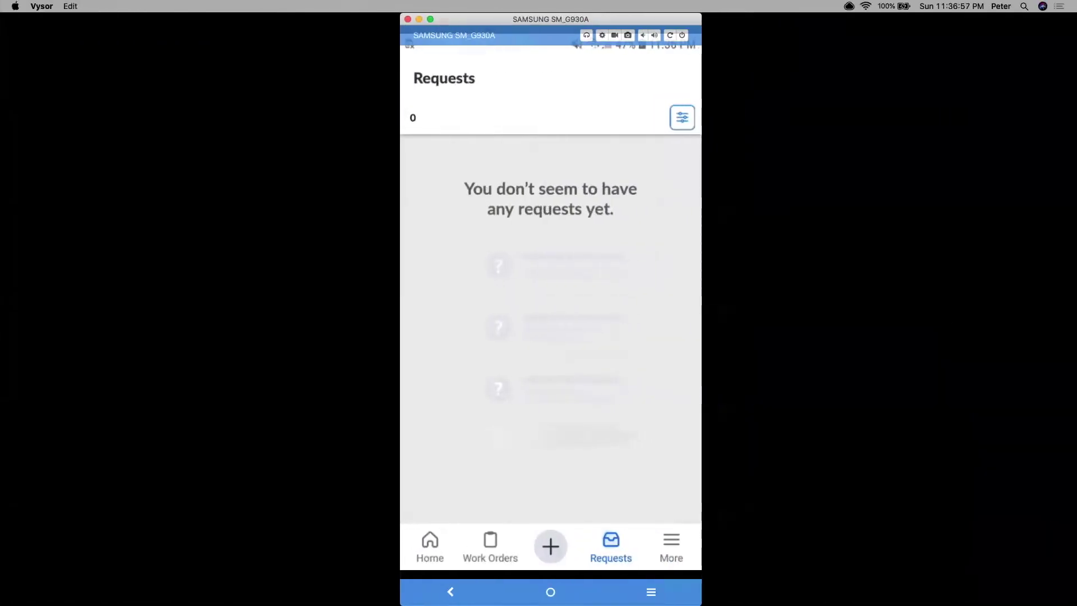
left_click(551, 546)
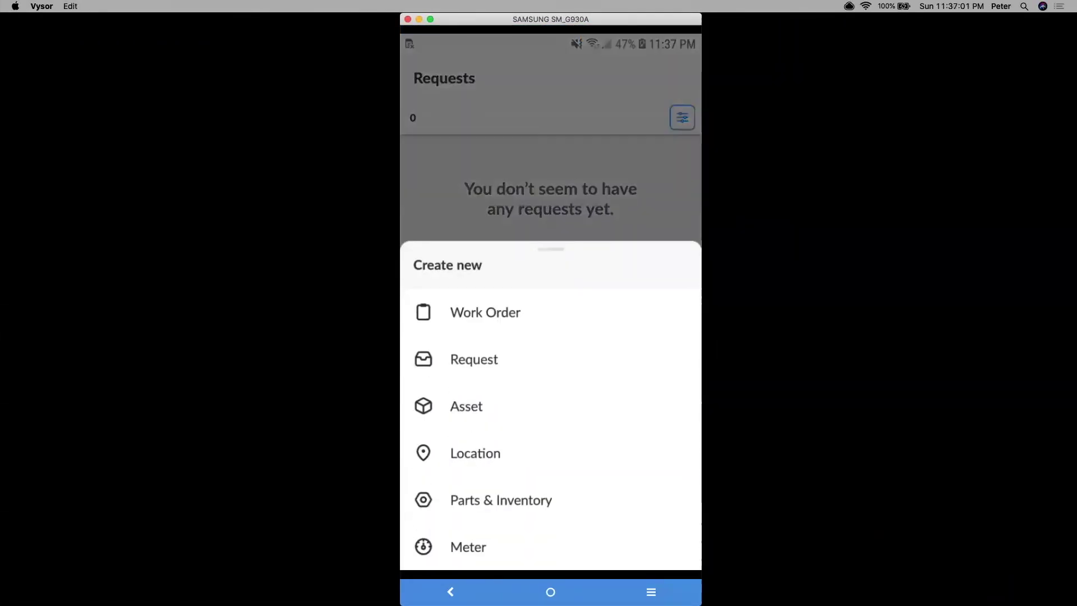
Start a work order titled 'Test' with description 'Test test' and Medium priority.
left_click(485, 312)
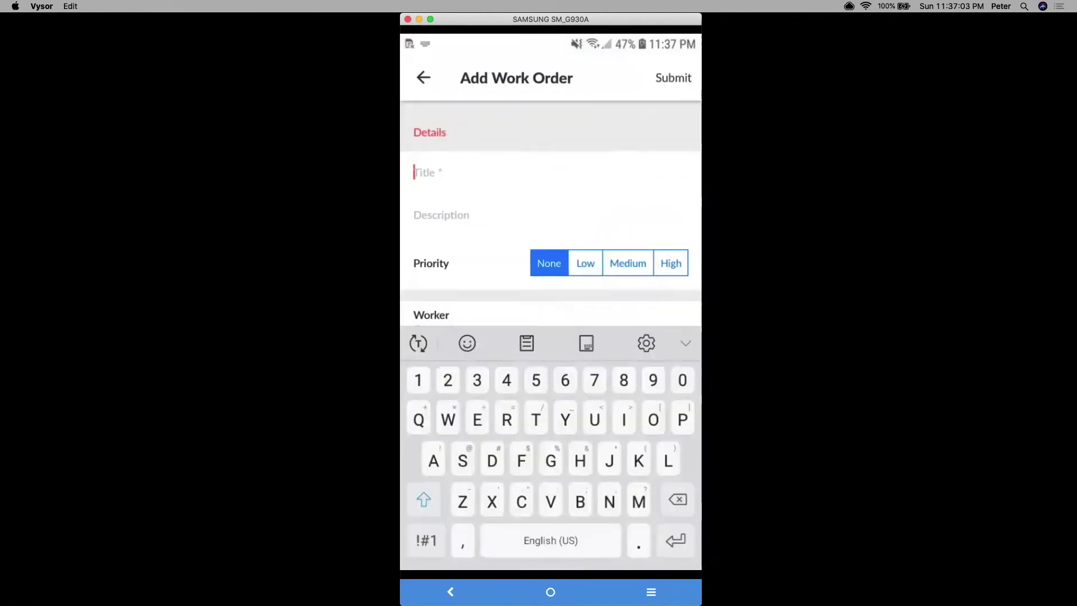
left_click(424, 499)
left_click(424, 499)
type("Test")
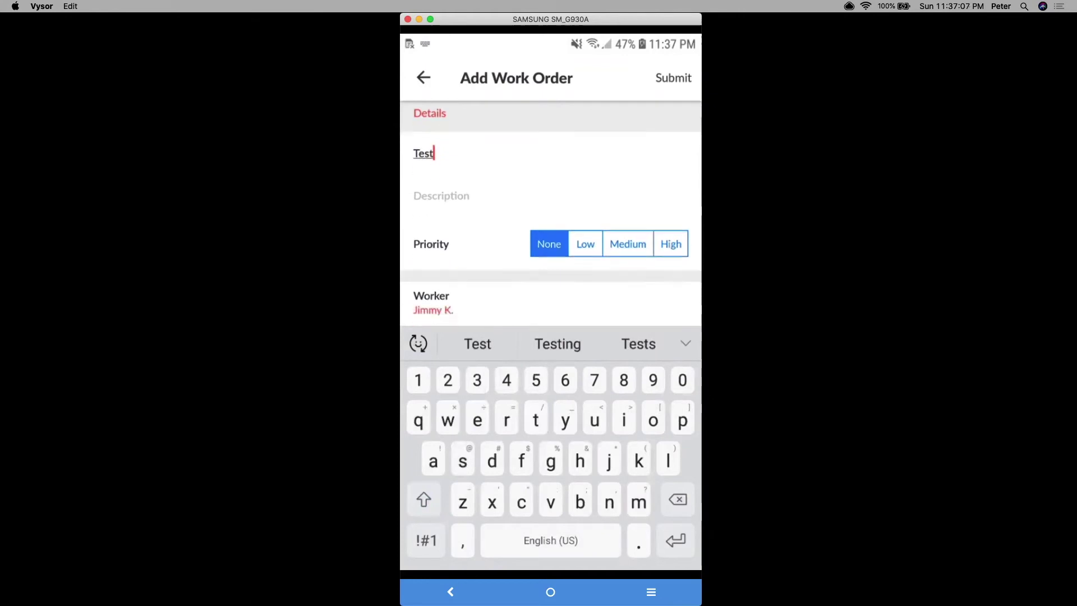
left_click(443, 182)
type("Tes")
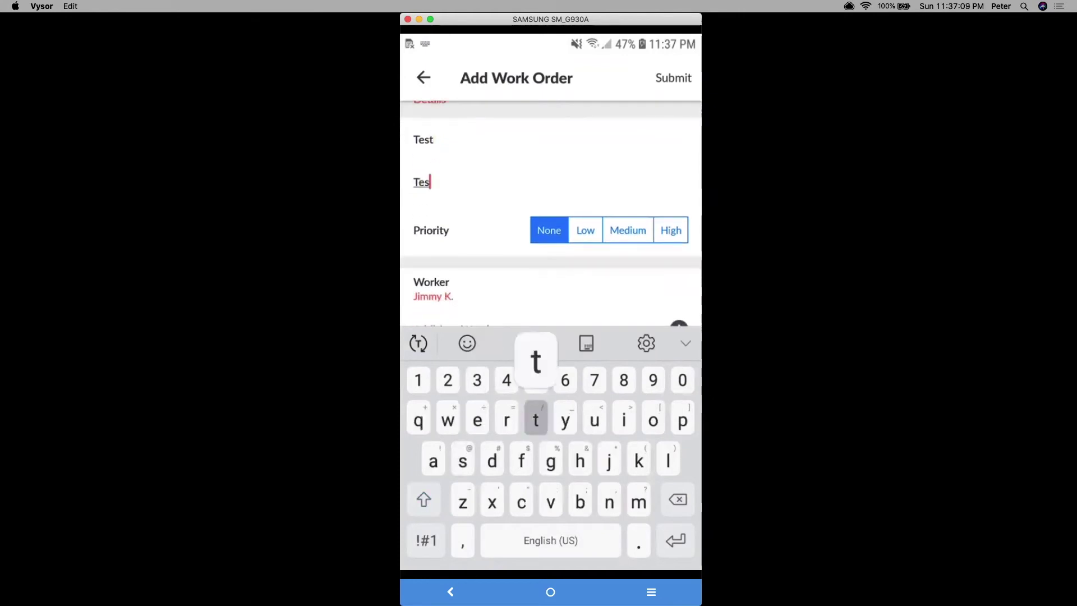
type("t test")
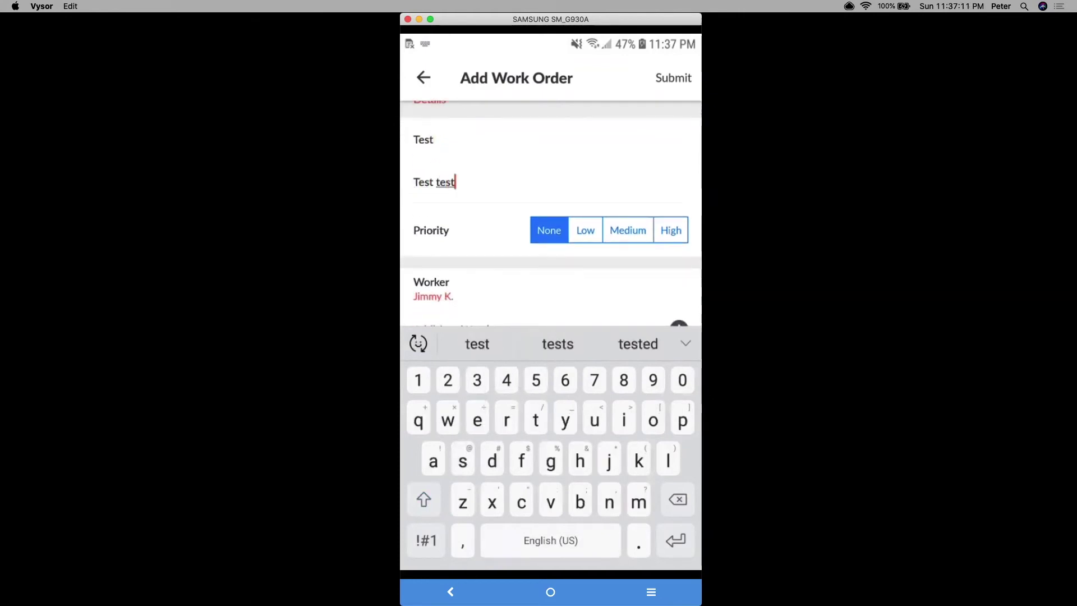
left_click(585, 230)
left_click(671, 230)
left_click(627, 230)
Scroll to the Image field and bring up the photo or gallery choice.
scroll(551, 213, "down", 2)
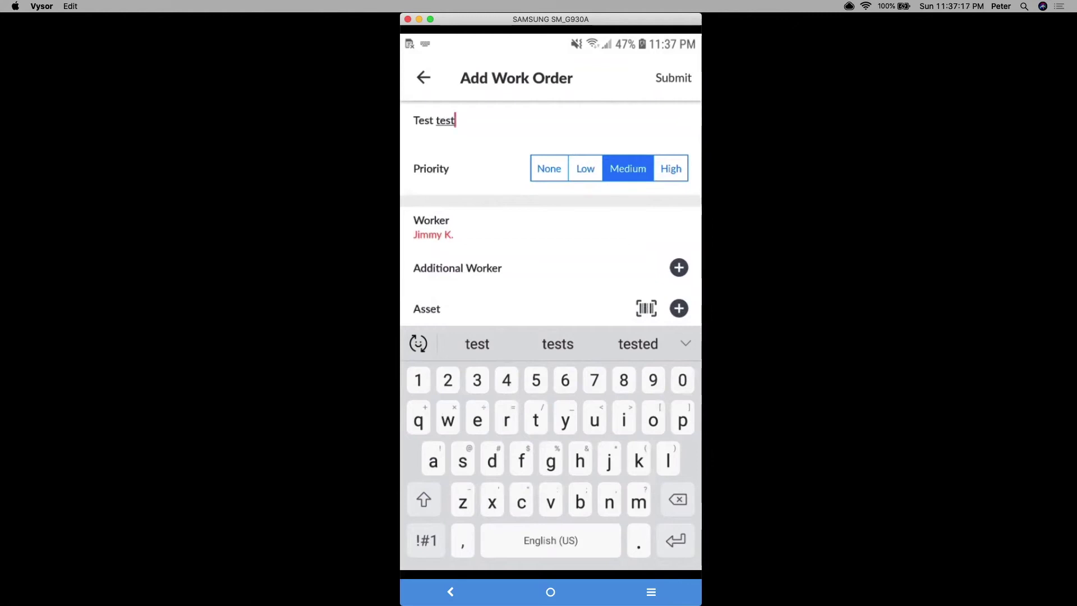
scroll(550, 213, "down", 1)
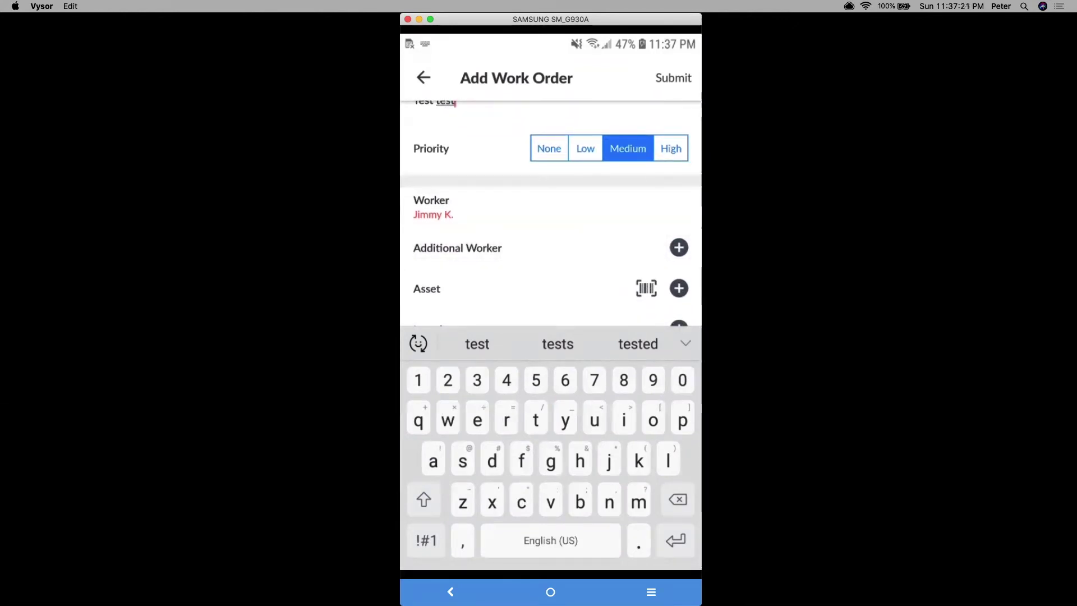
scroll(550, 214, "down", 3)
scroll(550, 213, "down", 1)
scroll(550, 213, "up", 1)
scroll(550, 213, "down", 1)
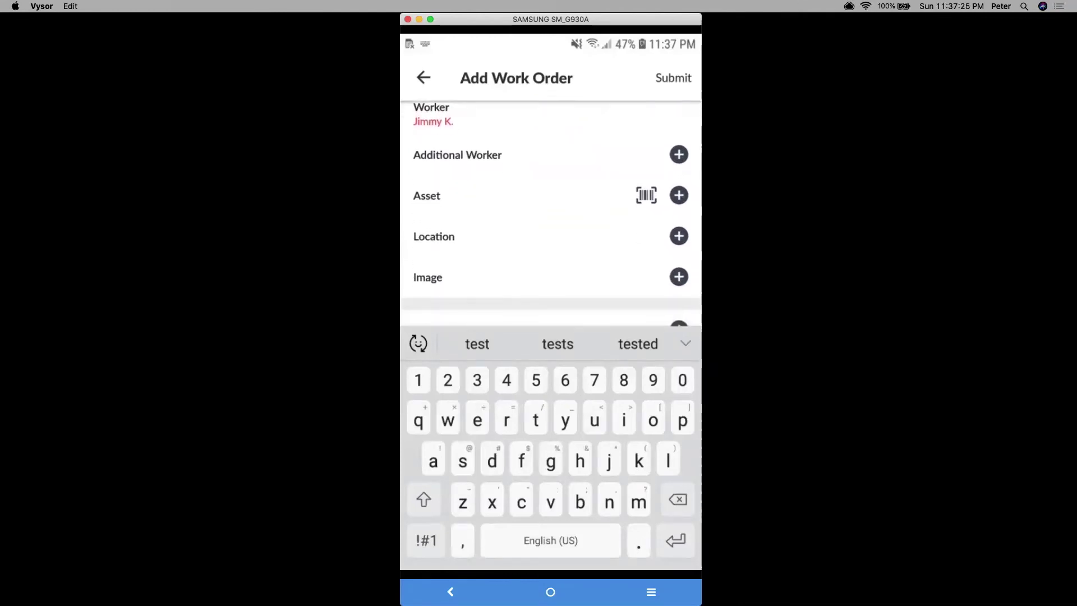
left_click(678, 285)
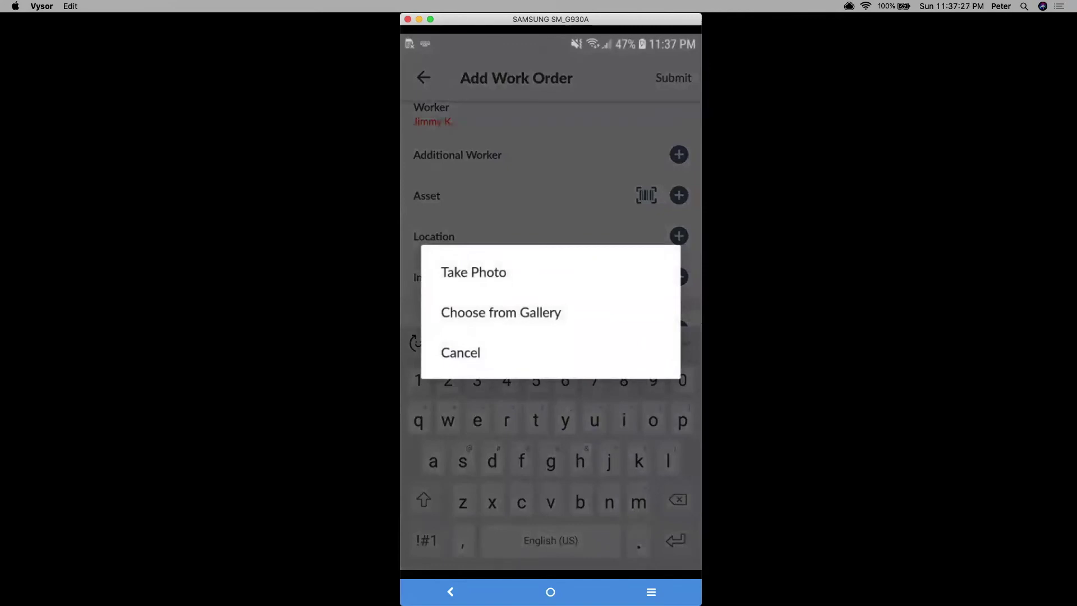
Take a new camera photo and attach it as the work order's first image.
left_click(473, 272)
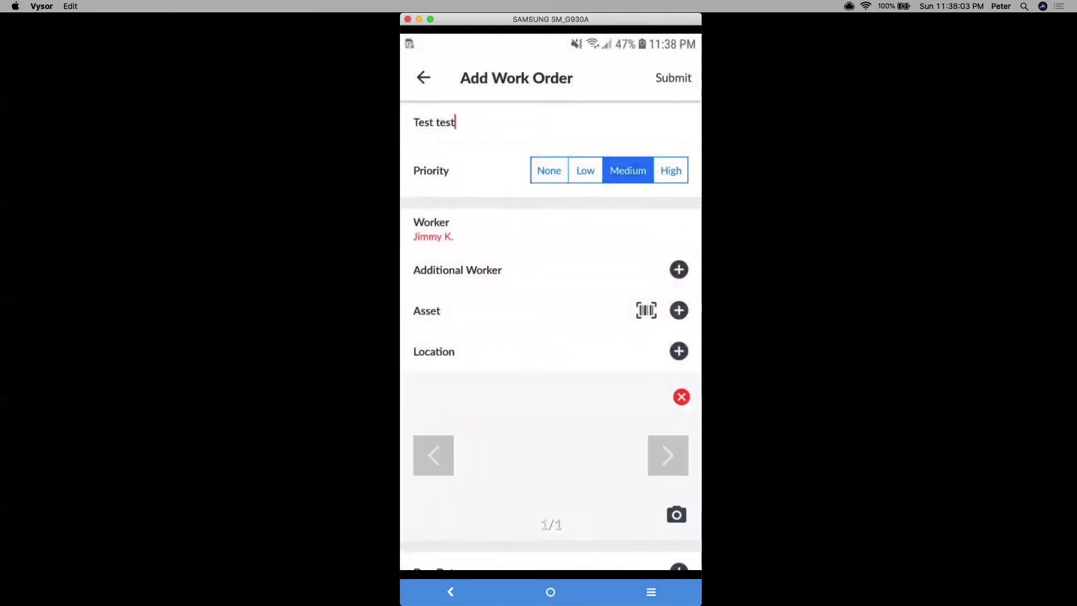
Scroll the work order form past the Test Asset (Building 6) field down to Repeating Schedule.
scroll(551, 337, "down", 1)
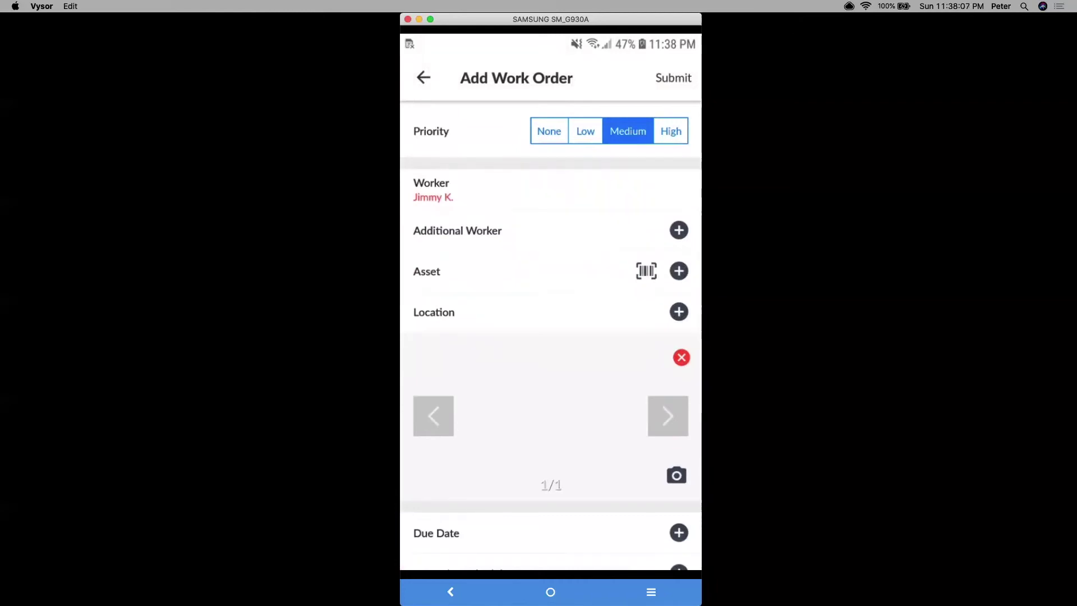
scroll(682, 327, "up", 1)
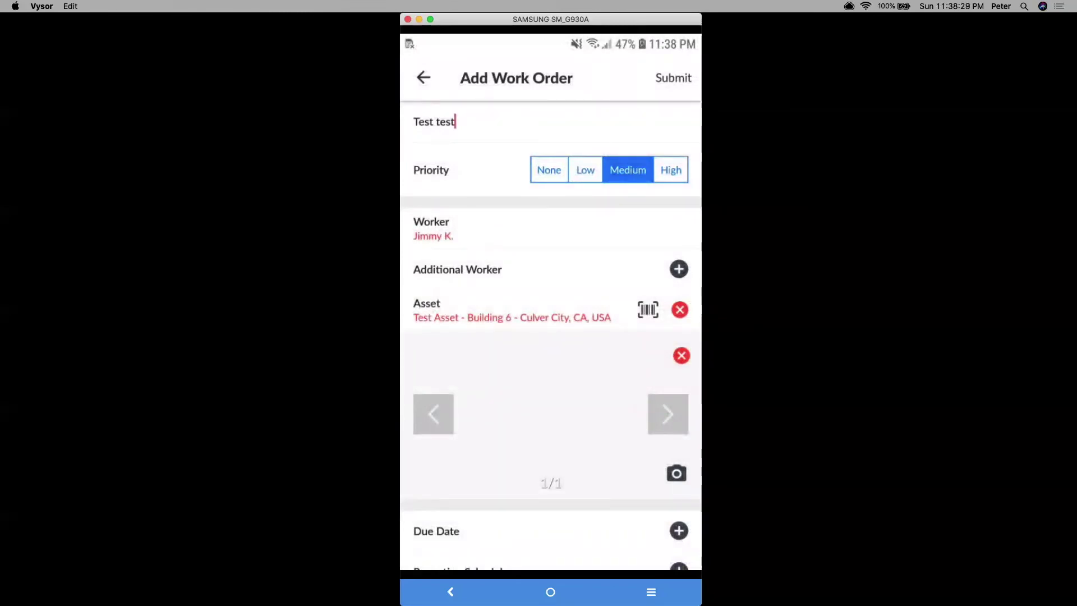
scroll(551, 342, "down", 1)
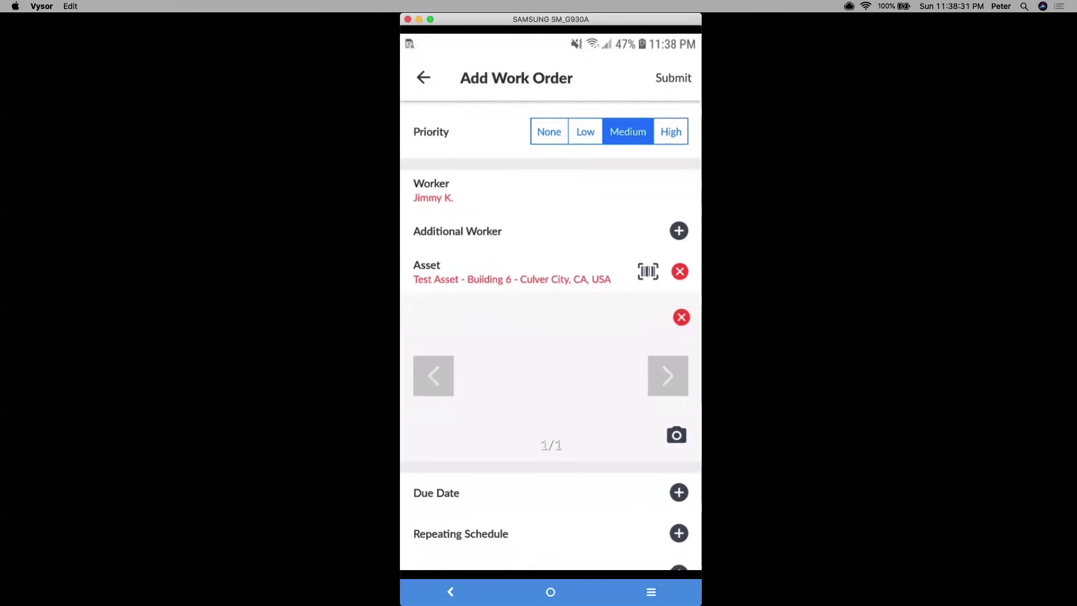
scroll(550, 334, "down", 5)
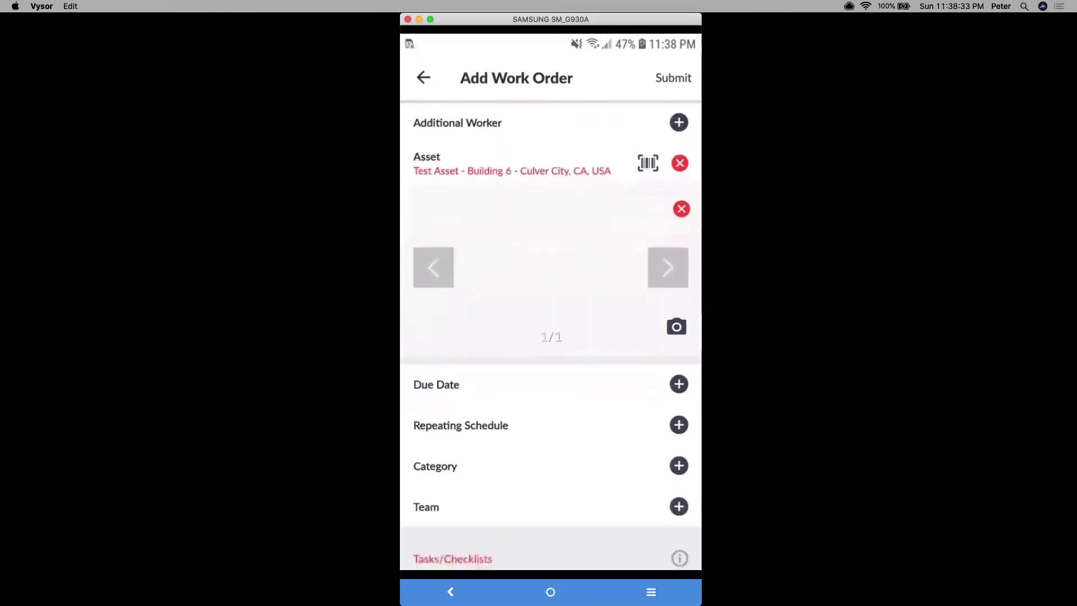
scroll(551, 335, "down", 2)
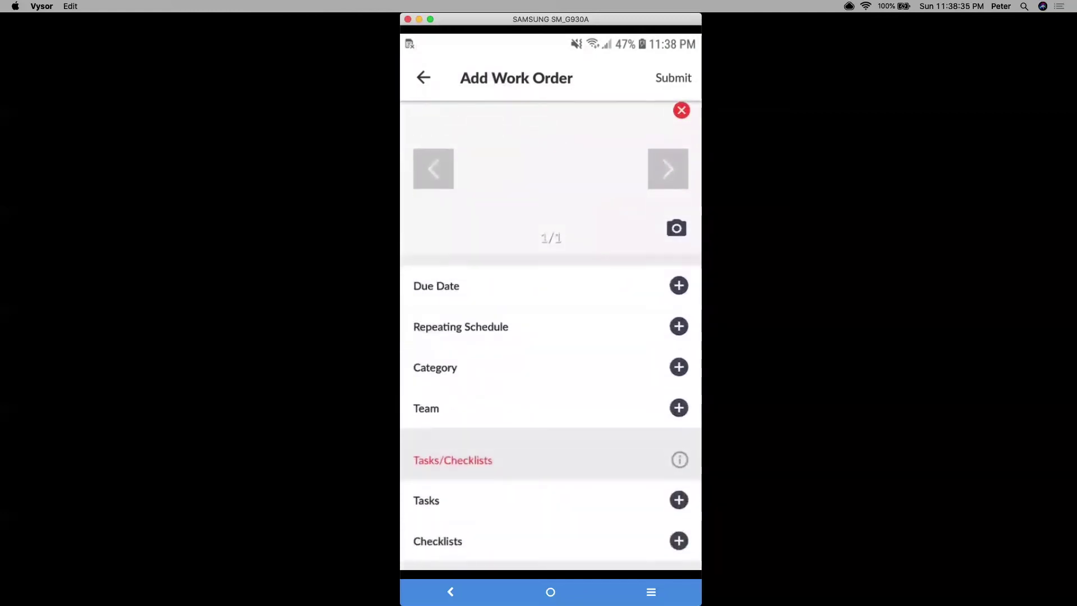
scroll(551, 335, "down", 2)
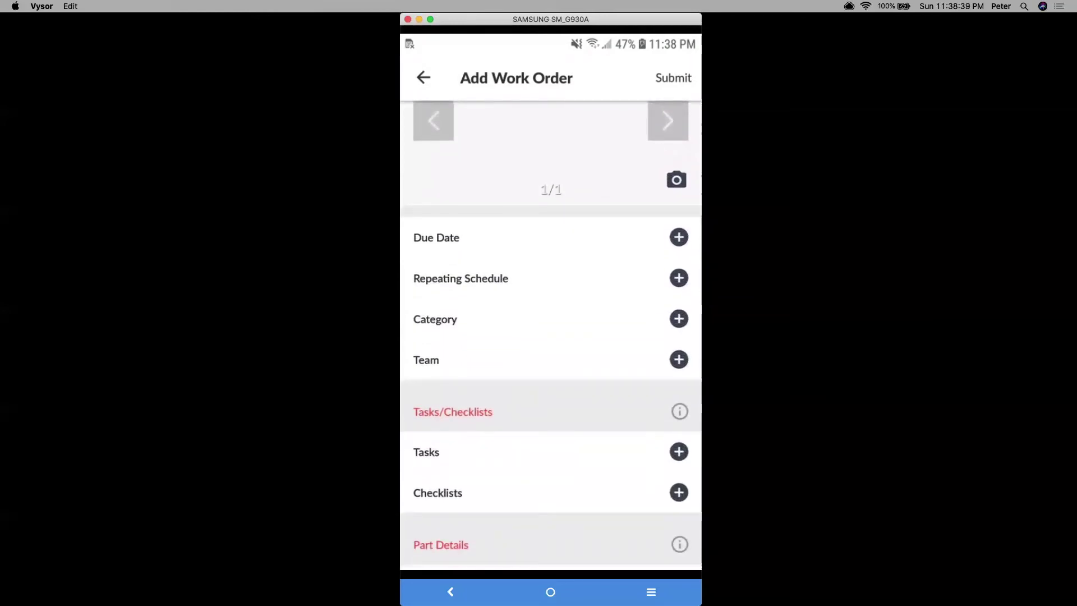
scroll(550, 336, "down", 1)
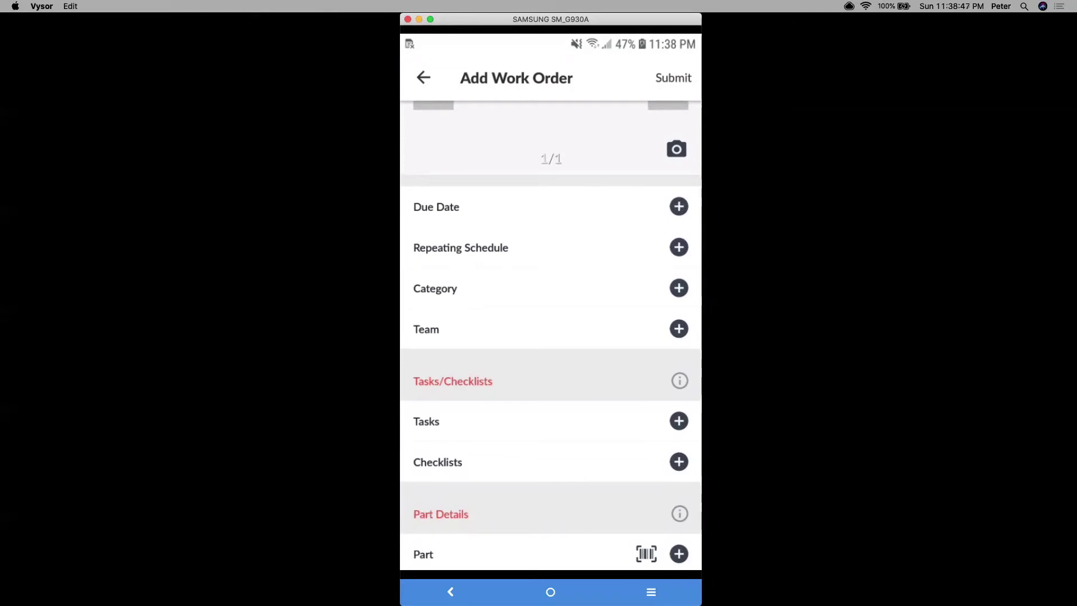
Switch the repeating schedule to Custom, repeating every 10 Days.
left_click(523, 247)
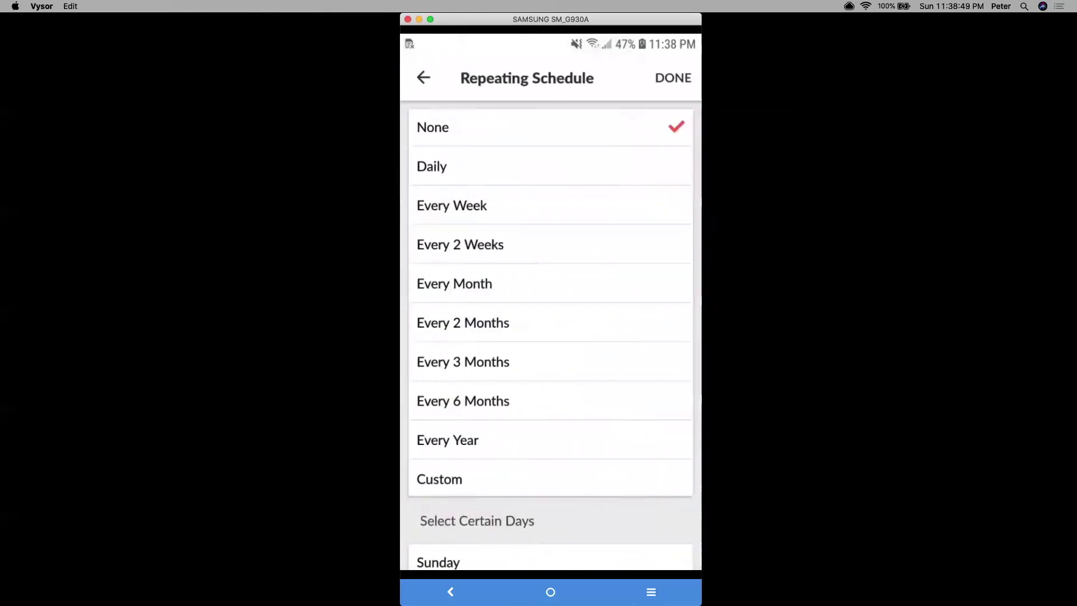
scroll(550, 336, "down", 2)
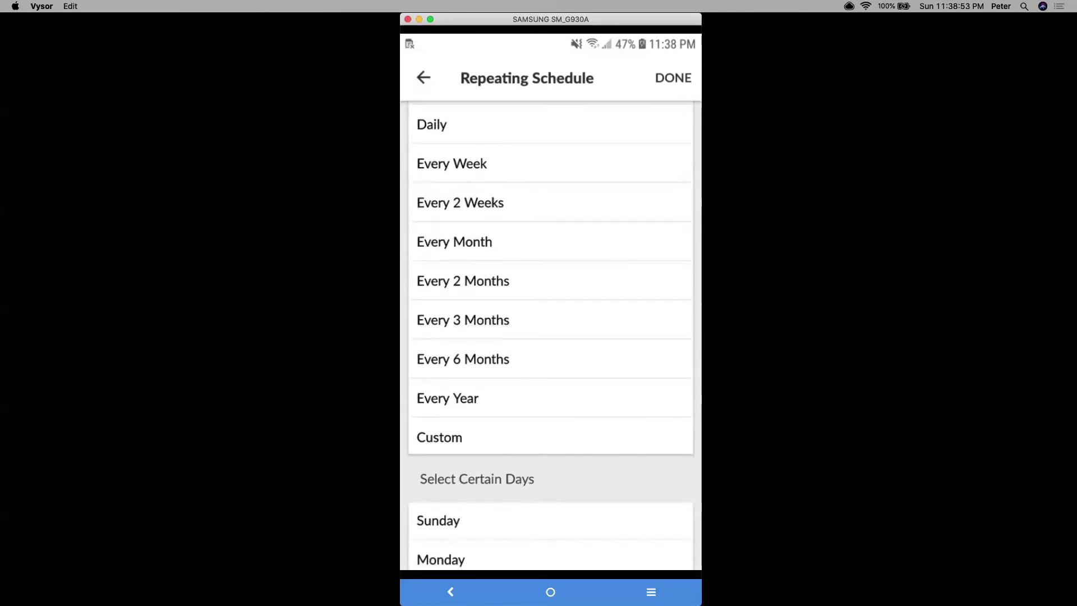
scroll(550, 336, "down", 6)
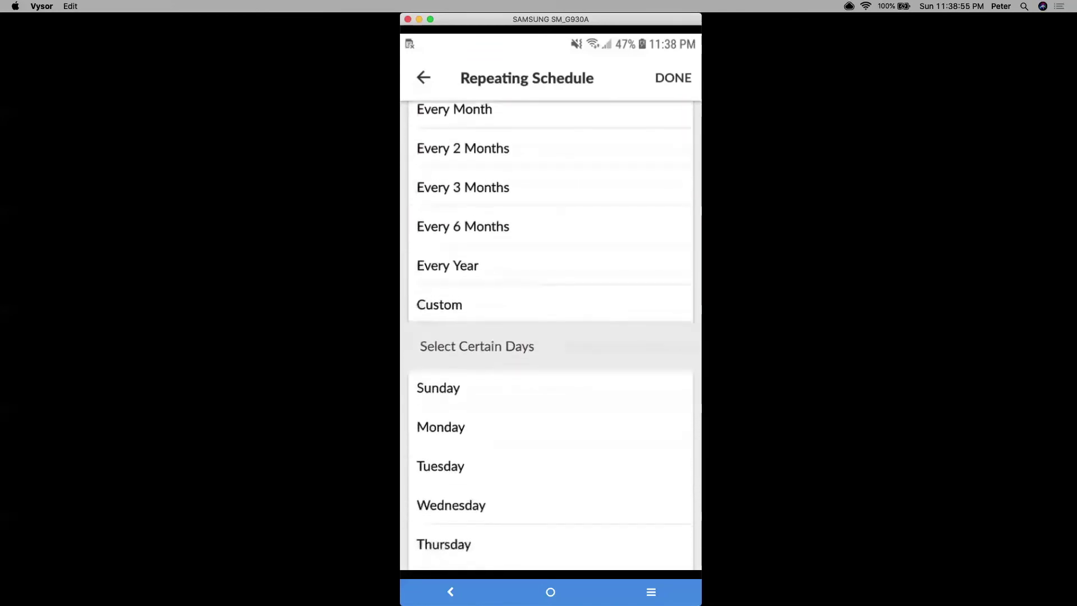
left_click(439, 292)
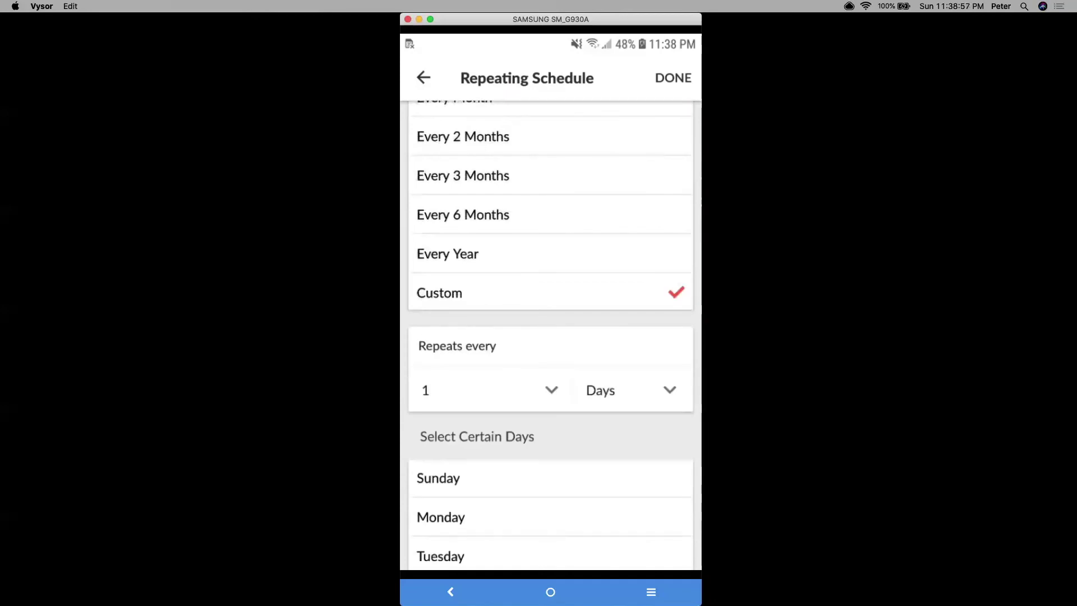
left_click(551, 389)
scroll(550, 303, "down", 3)
scroll(550, 303, "down", 7)
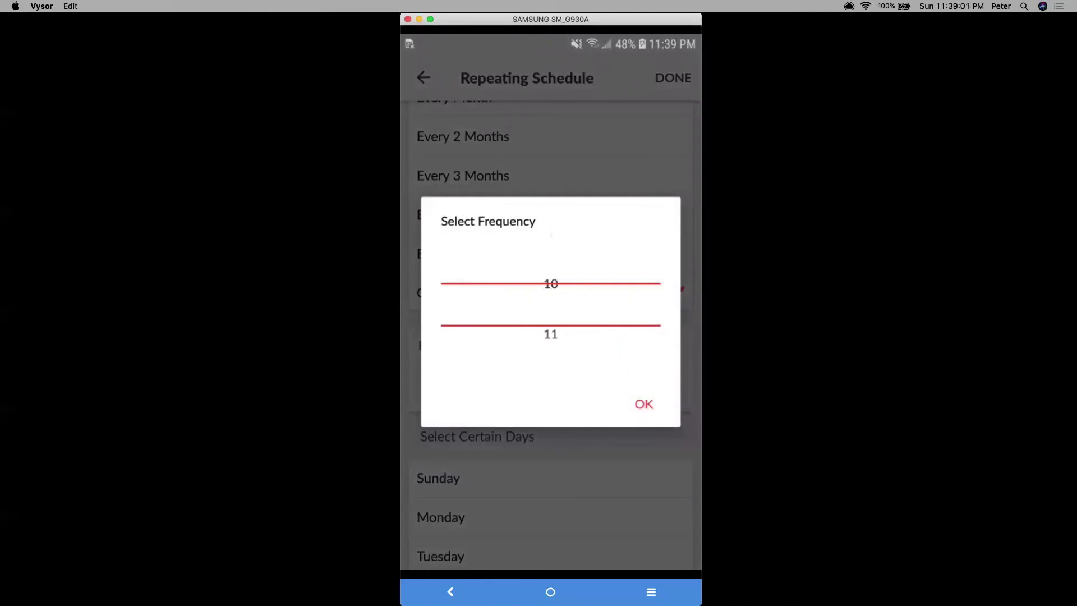
left_click(643, 403)
left_click(596, 390)
key("Escape")
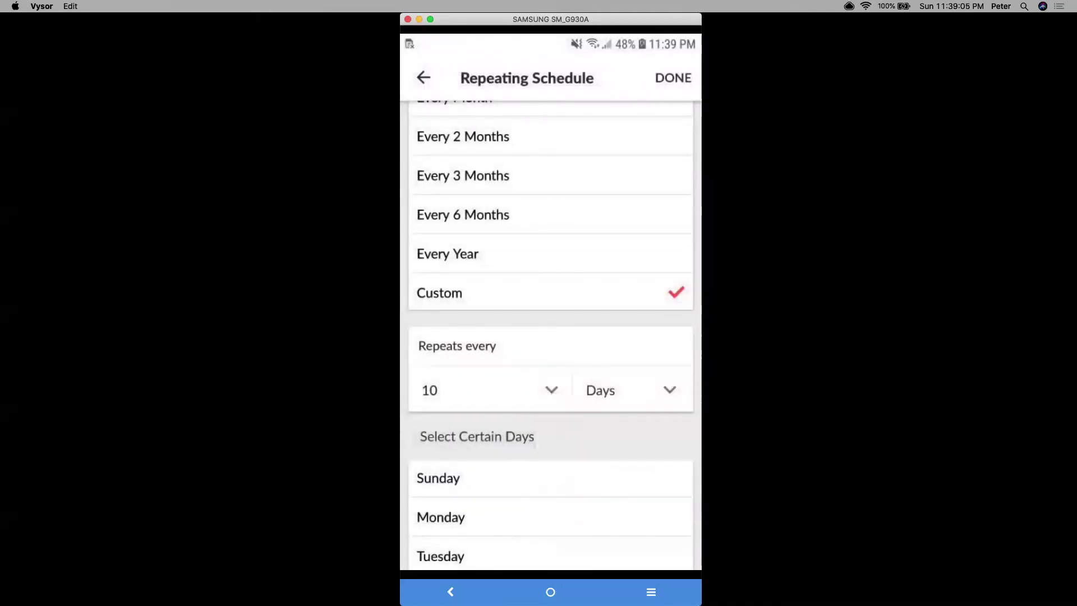
Set the schedule to repeat Monday through Friday and confirm it.
scroll(550, 340, "down", 3)
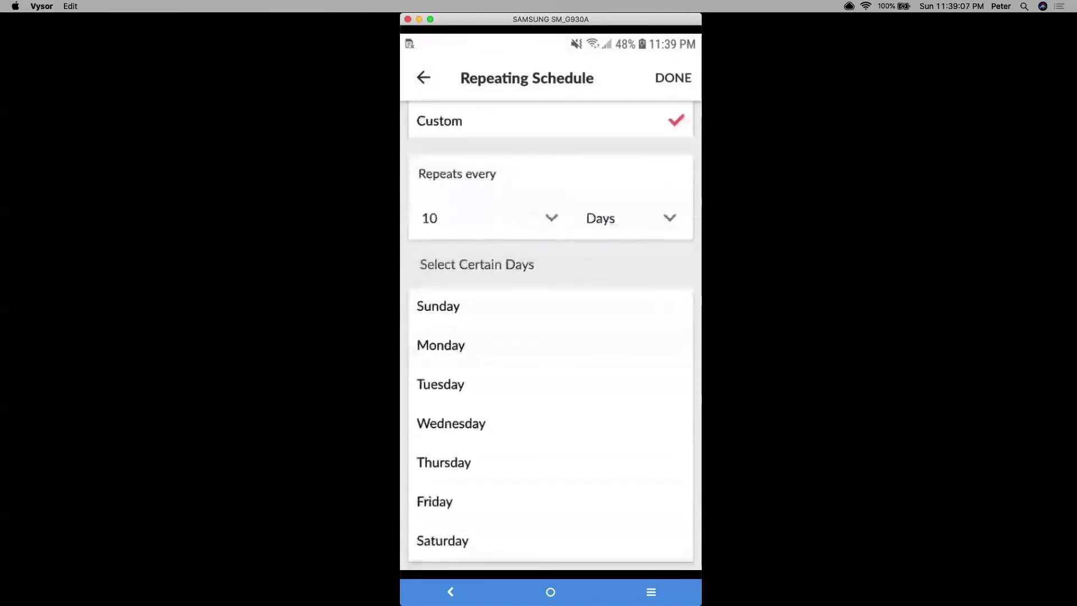
scroll(550, 336, "up", 1)
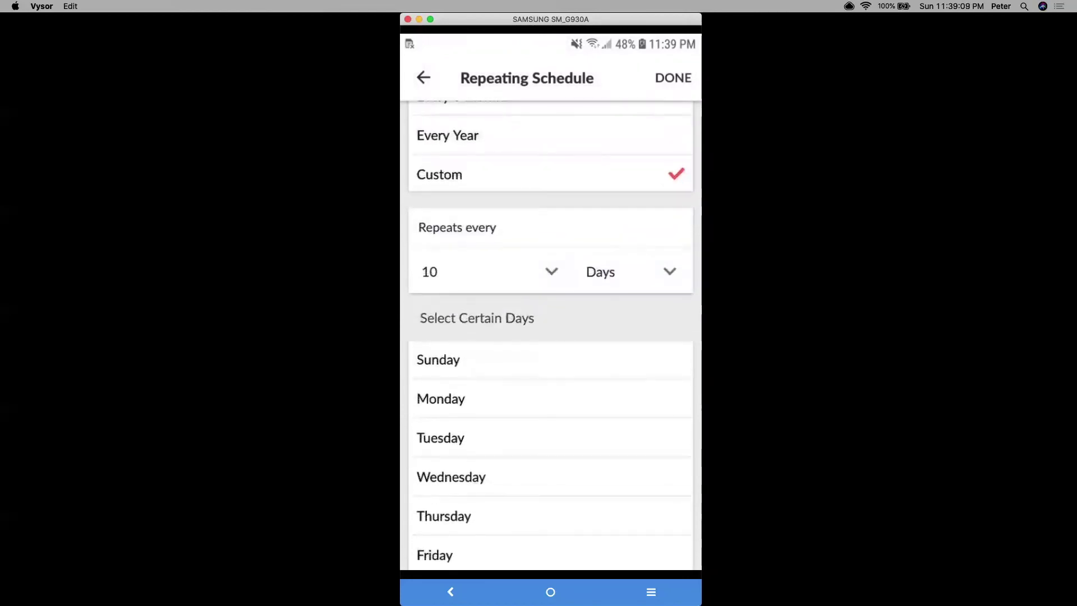
scroll(550, 337, "down", 1)
left_click(440, 344)
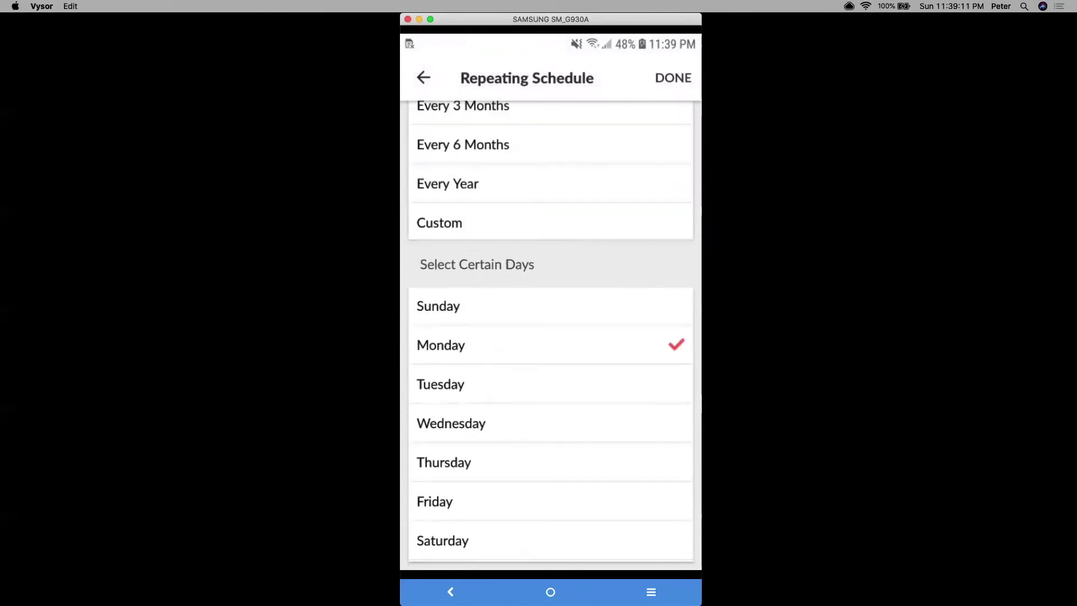
left_click(550, 540)
left_click(440, 384)
left_click(451, 423)
left_click(444, 462)
left_click(434, 501)
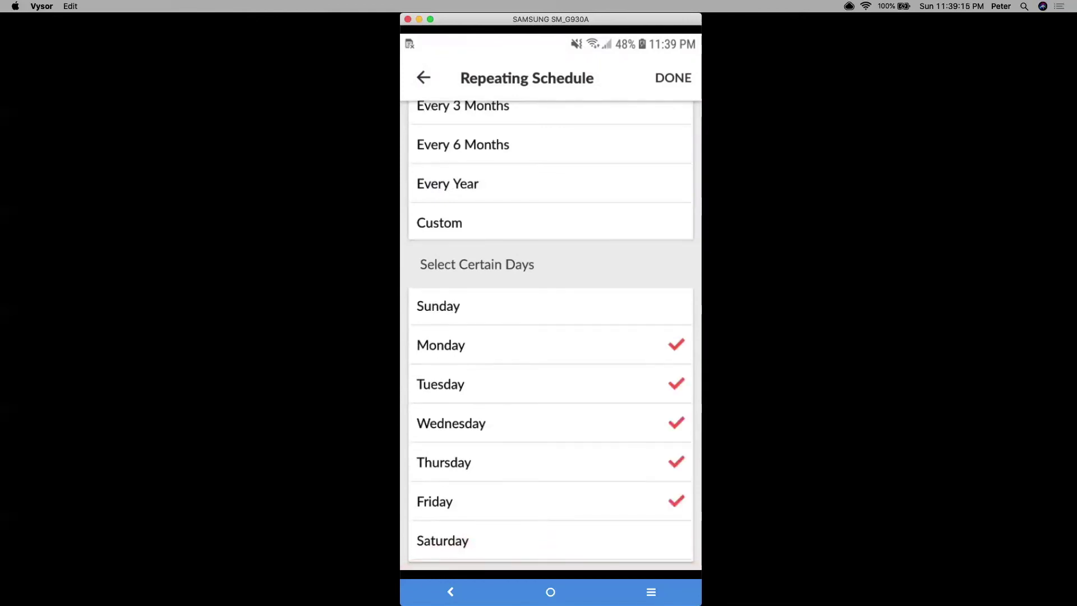
left_click(673, 77)
Toggle Requires Signature on and back off, then save the work order.
scroll(550, 337, "down", 5)
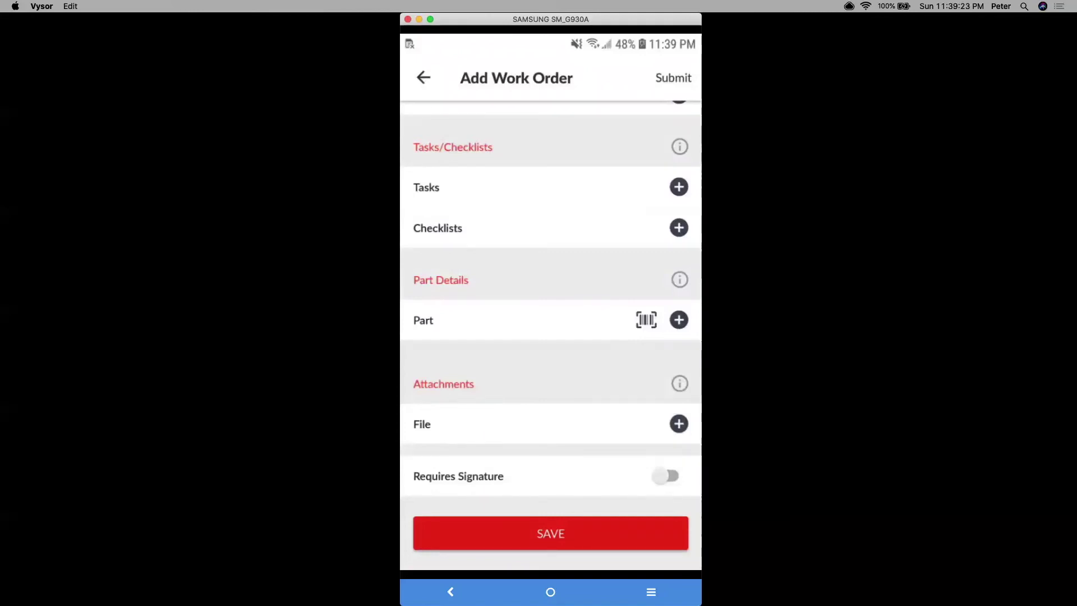
left_click(666, 476)
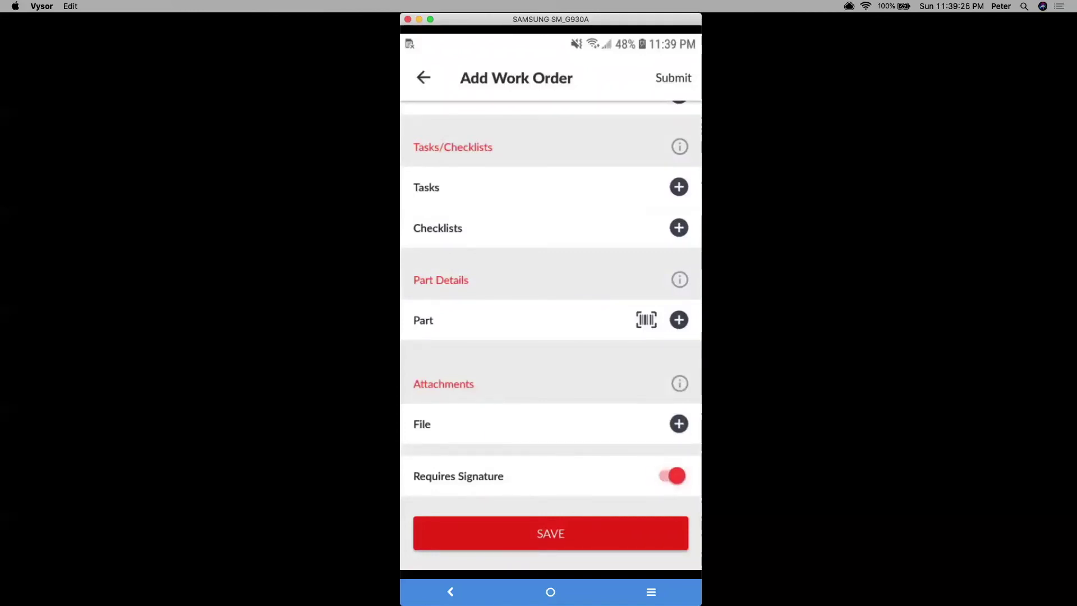
left_click(672, 476)
left_click(550, 533)
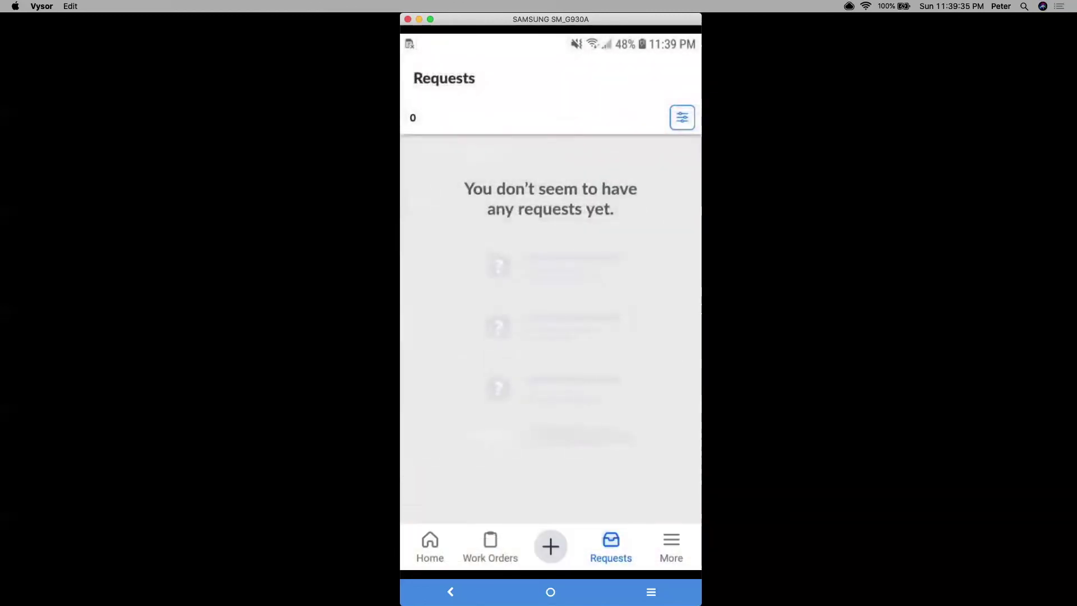
Clear the bookmarked and my-work filters on the work orders list and open #061 Test.
left_click(490, 547)
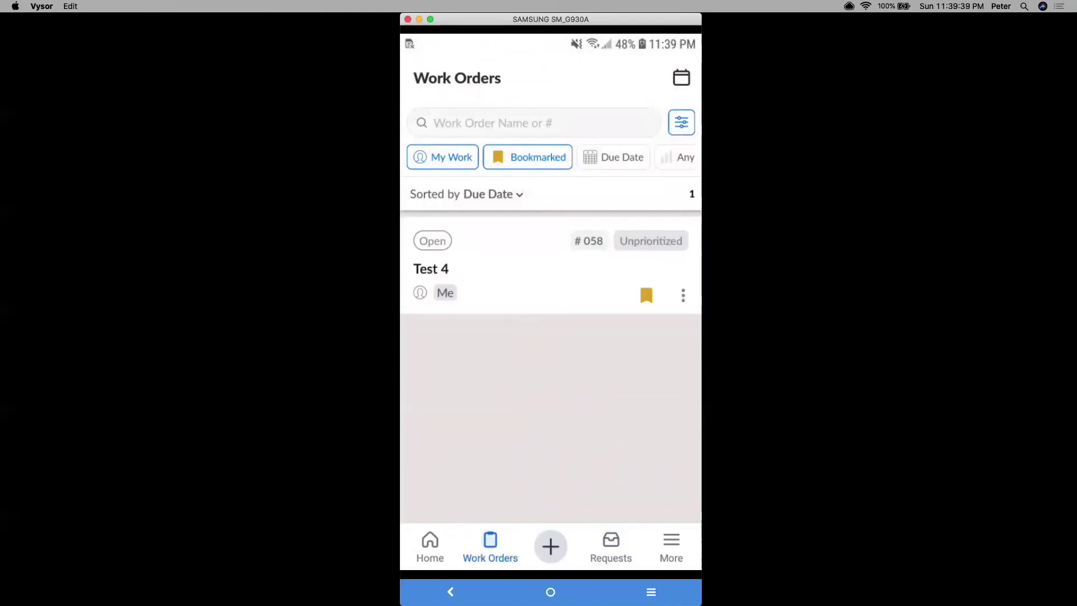
left_click(527, 157)
left_click(443, 158)
scroll(550, 366, "down", 2)
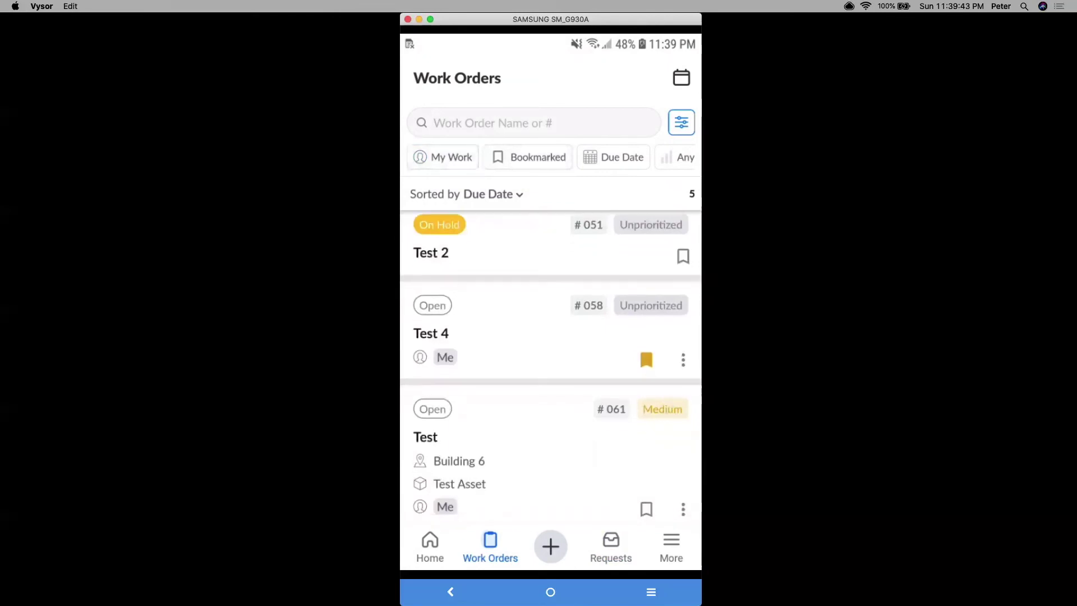
scroll(550, 367, "down", 5)
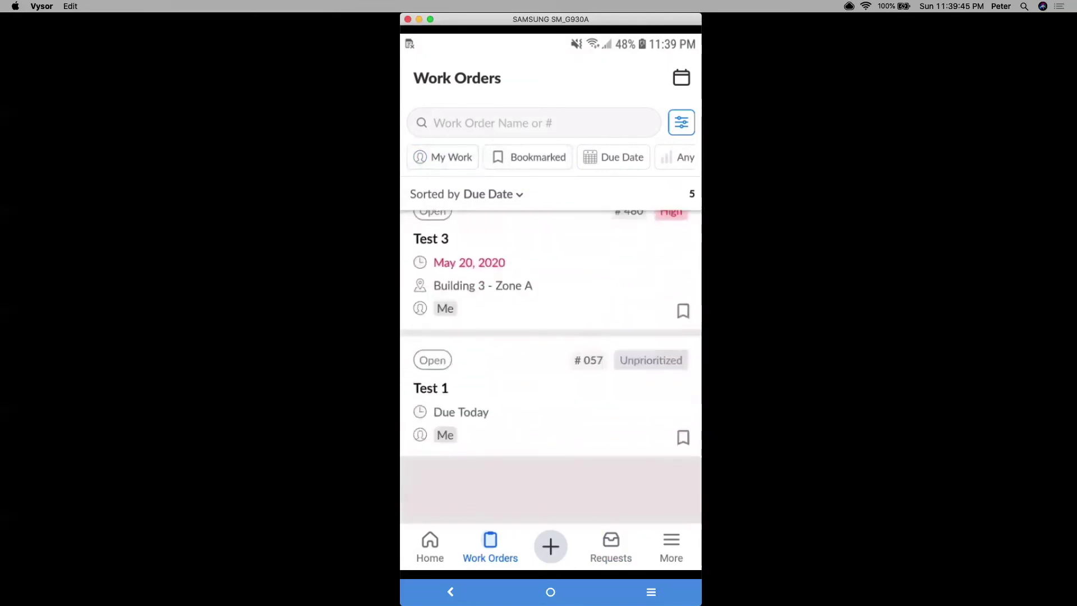
scroll(550, 366, "up", 5)
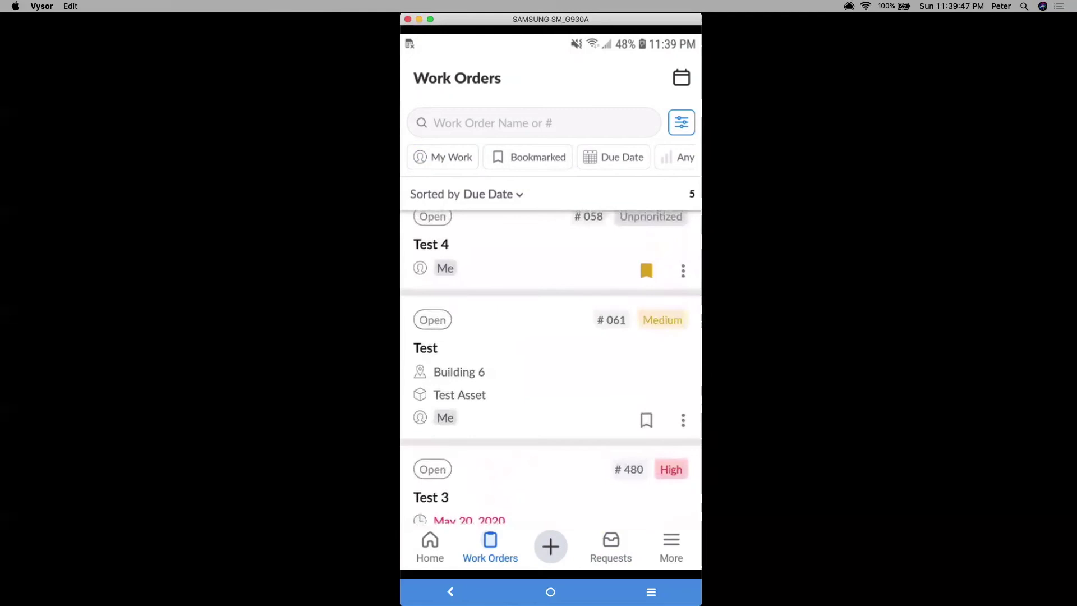
left_click(425, 348)
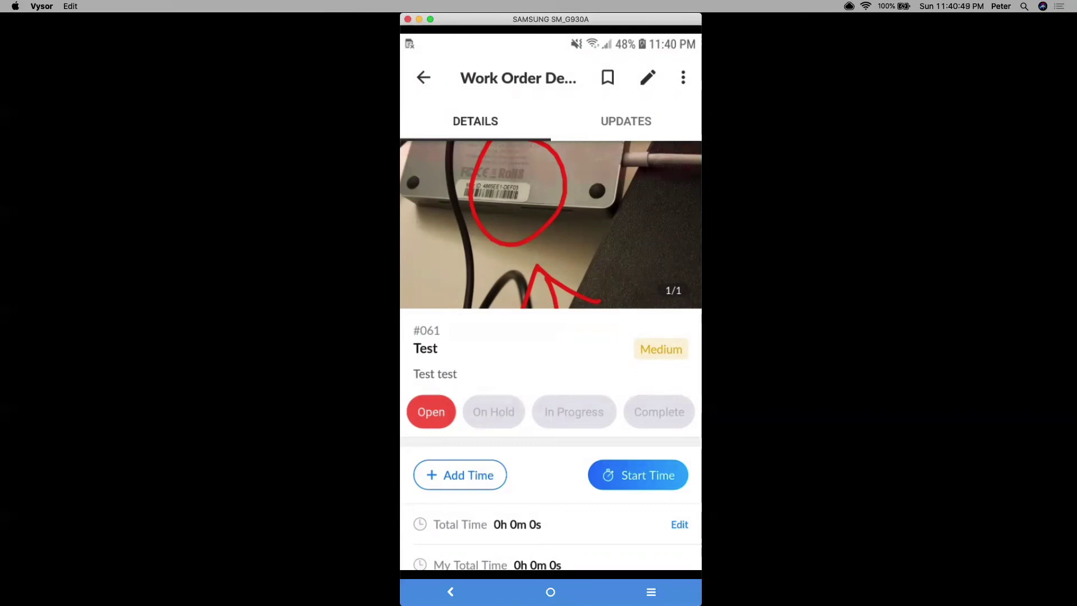
Change #061's status to On Hold, then In Progress, briefly trying Complete.
scroll(550, 303, "down", 2)
scroll(550, 303, "up", 2)
scroll(550, 355, "down", 3)
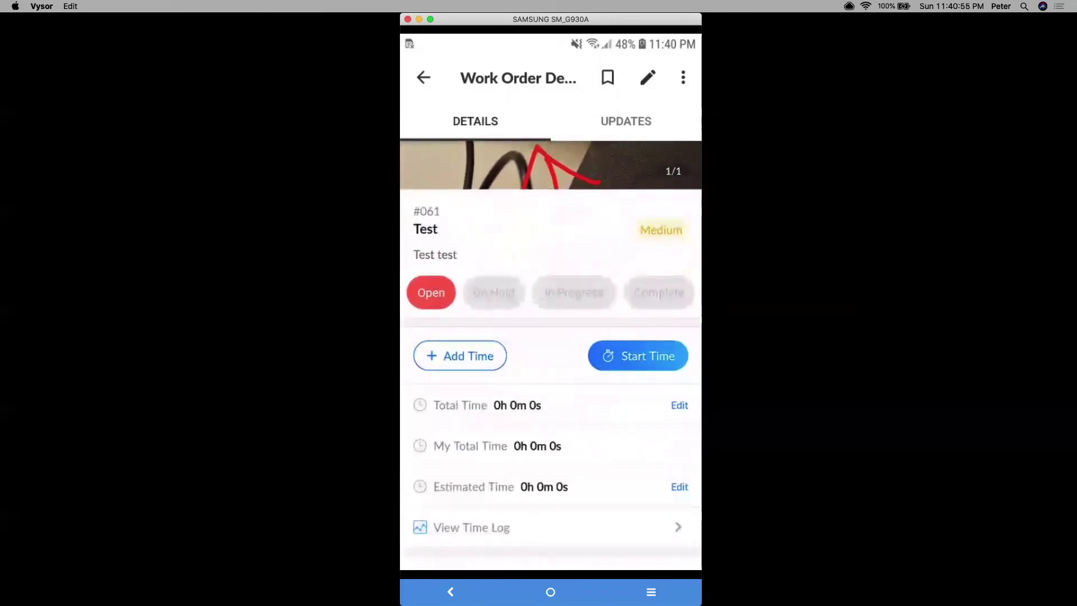
scroll(550, 355, "down", 1)
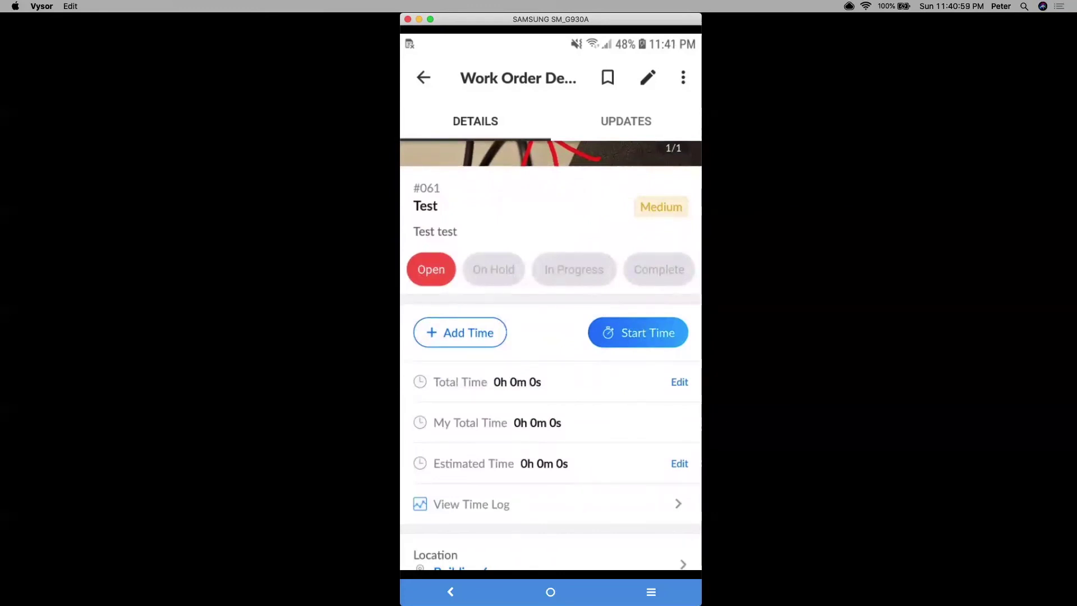
scroll(550, 355, "down", 2)
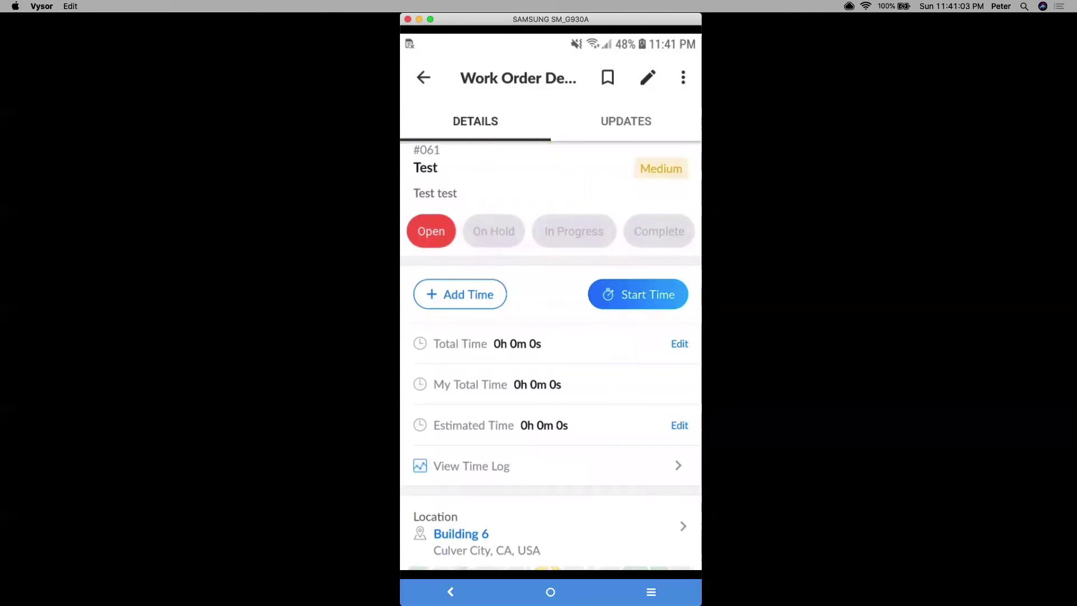
left_click(493, 231)
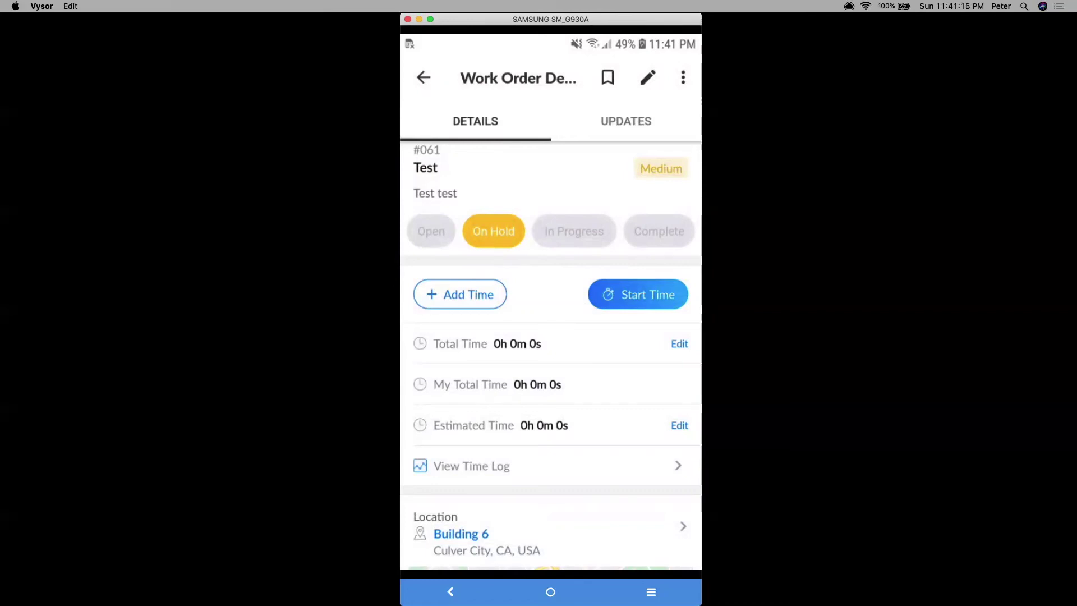
left_click(574, 231)
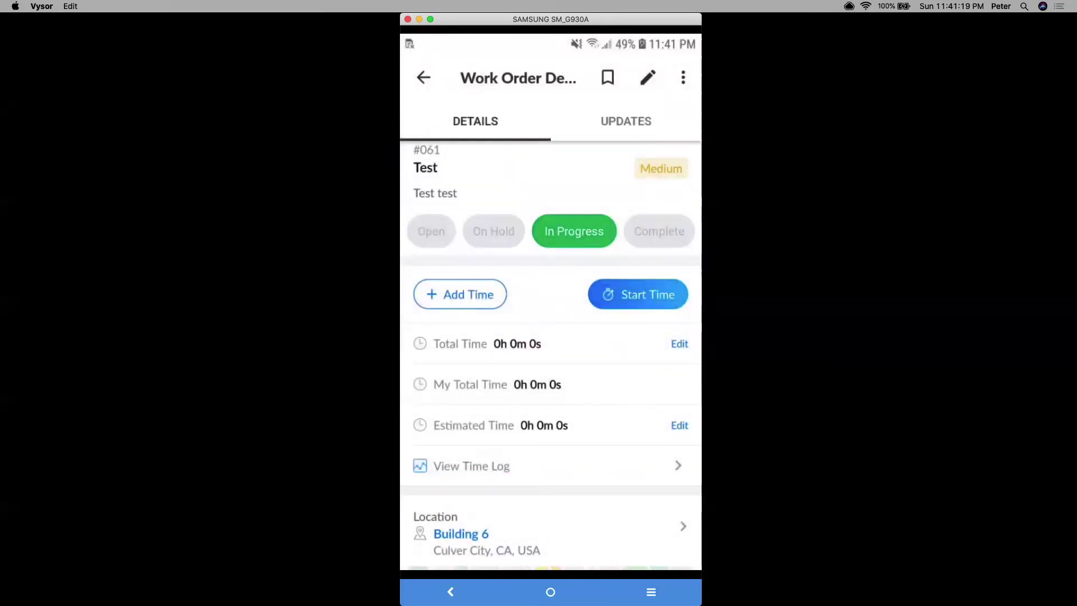
left_click(659, 231)
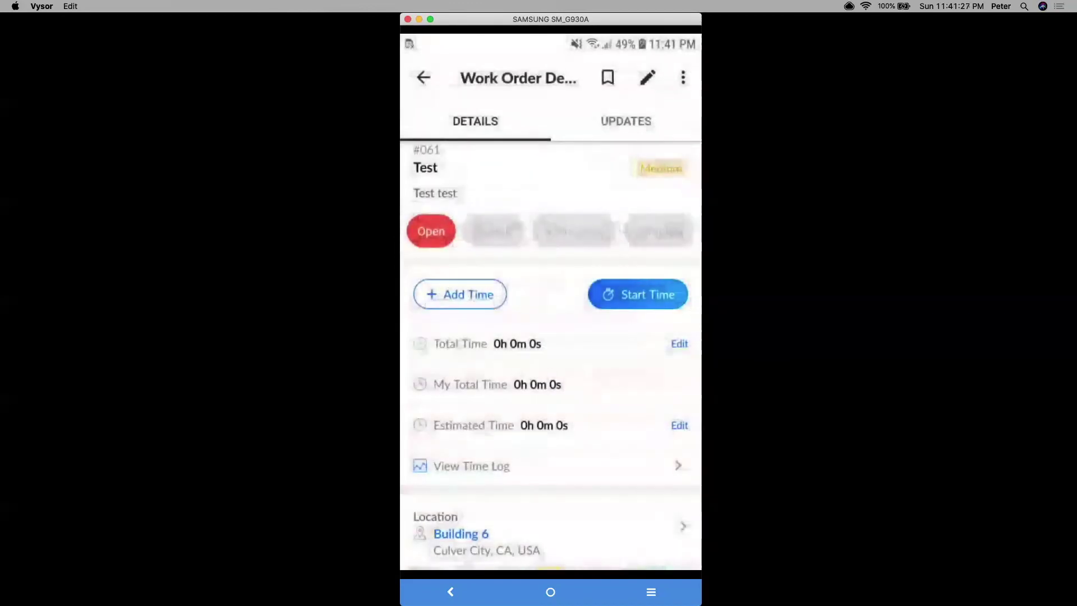
scroll(551, 343, "down", 1)
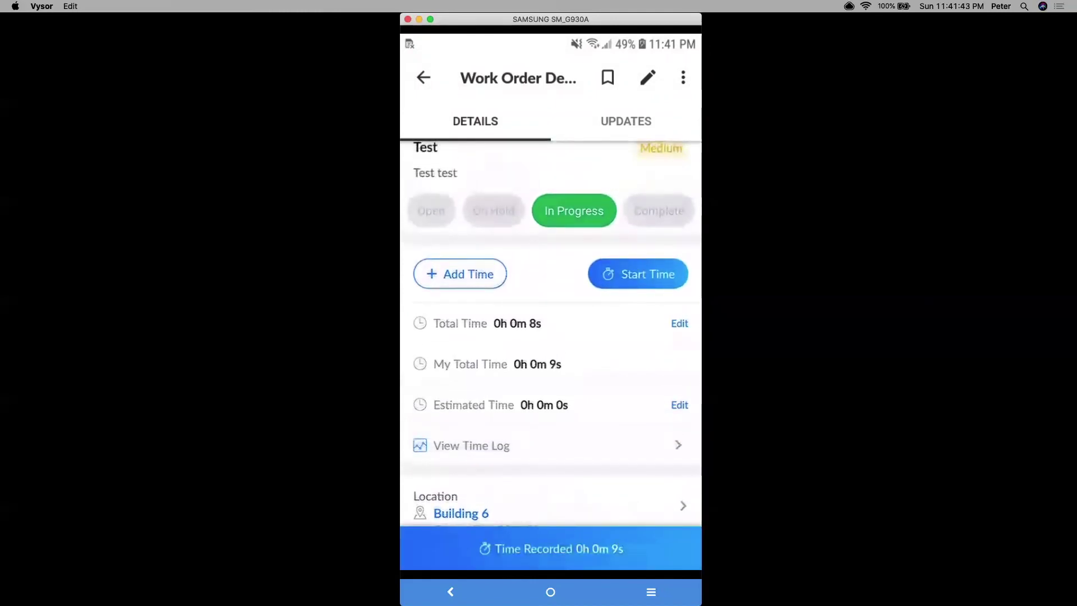
Post 'this WO is almost done' in #061's updates, tagging the admin teammate, then leave.
left_click(625, 121)
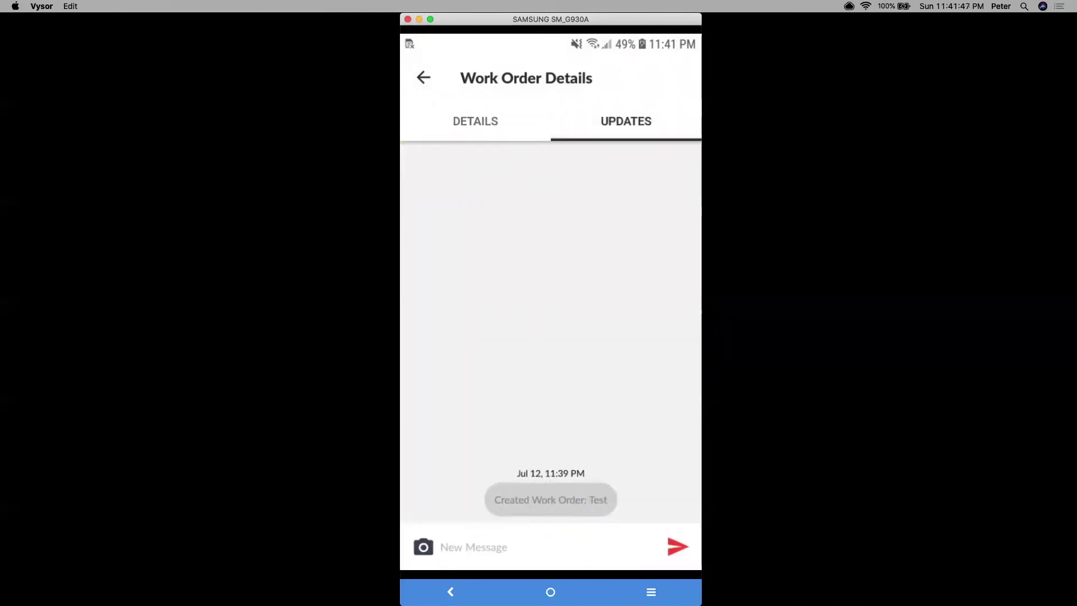
left_click(474, 547)
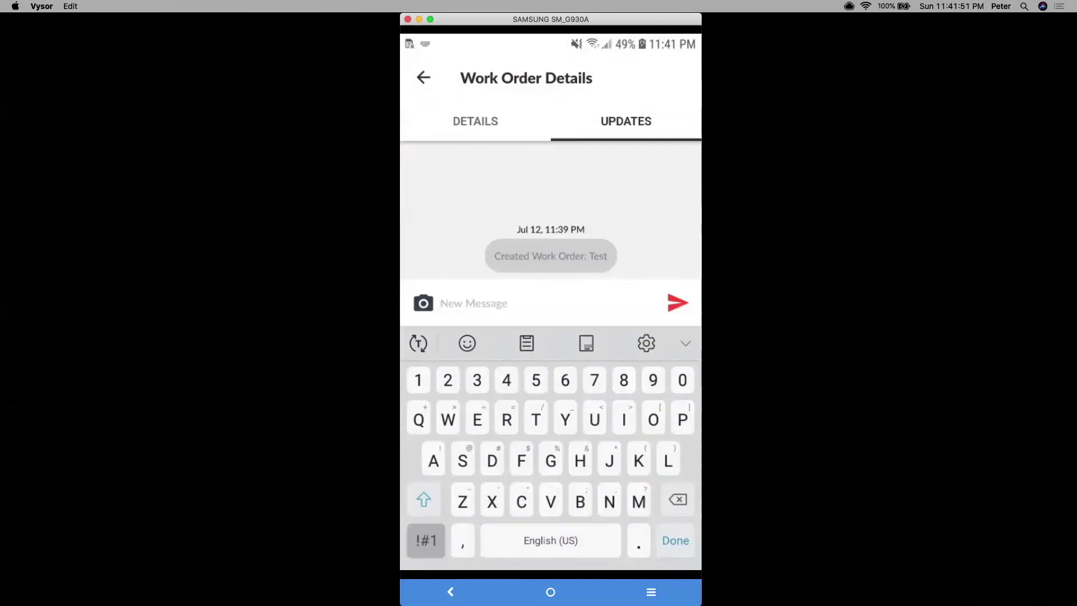
left_click(426, 540)
type("@")
left_click(426, 540)
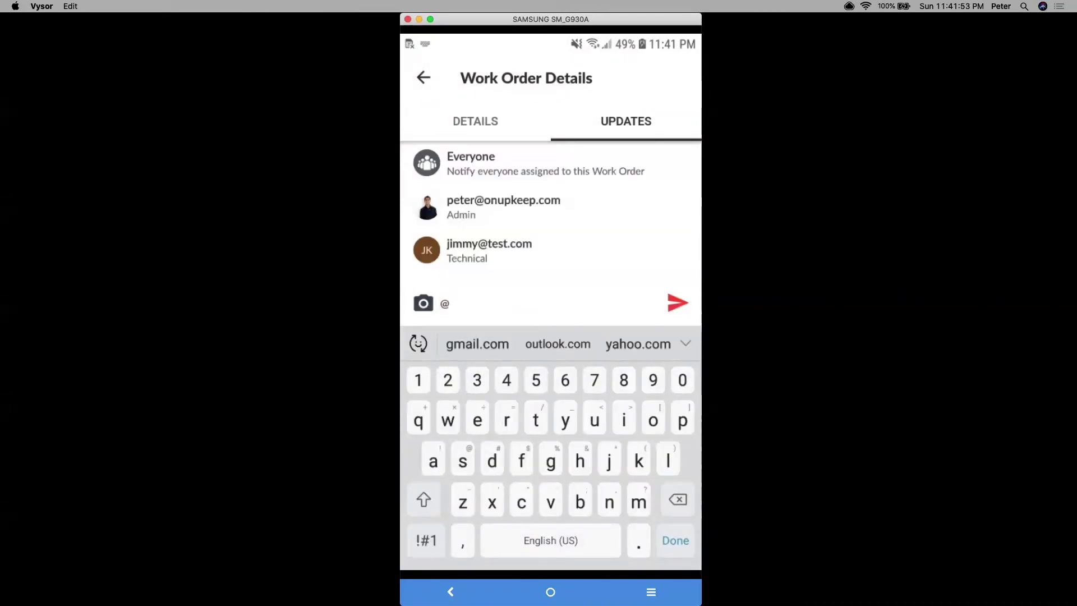
left_click(503, 207)
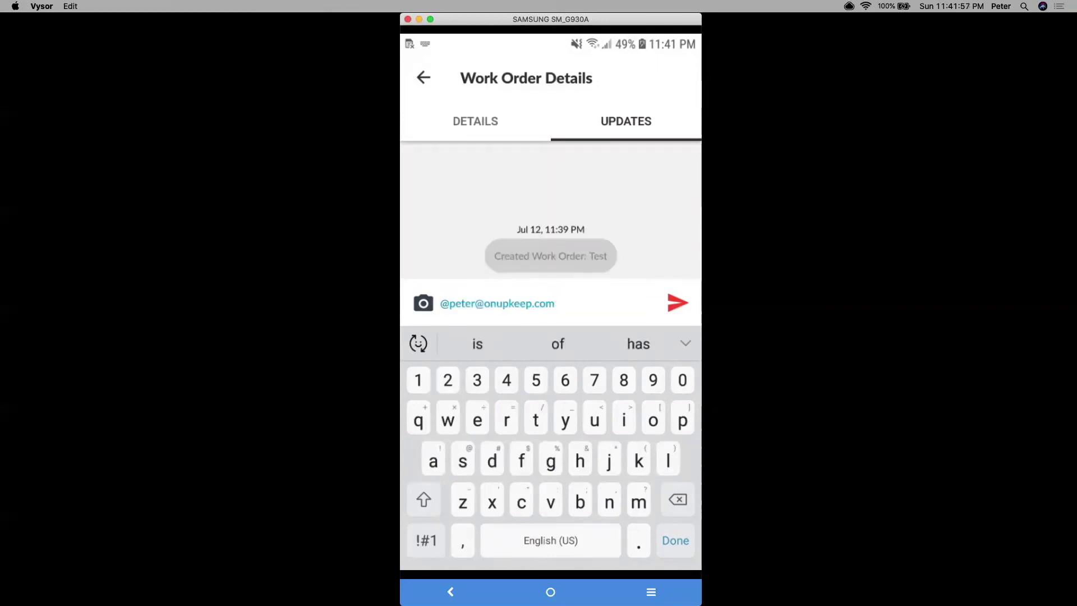
type("th")
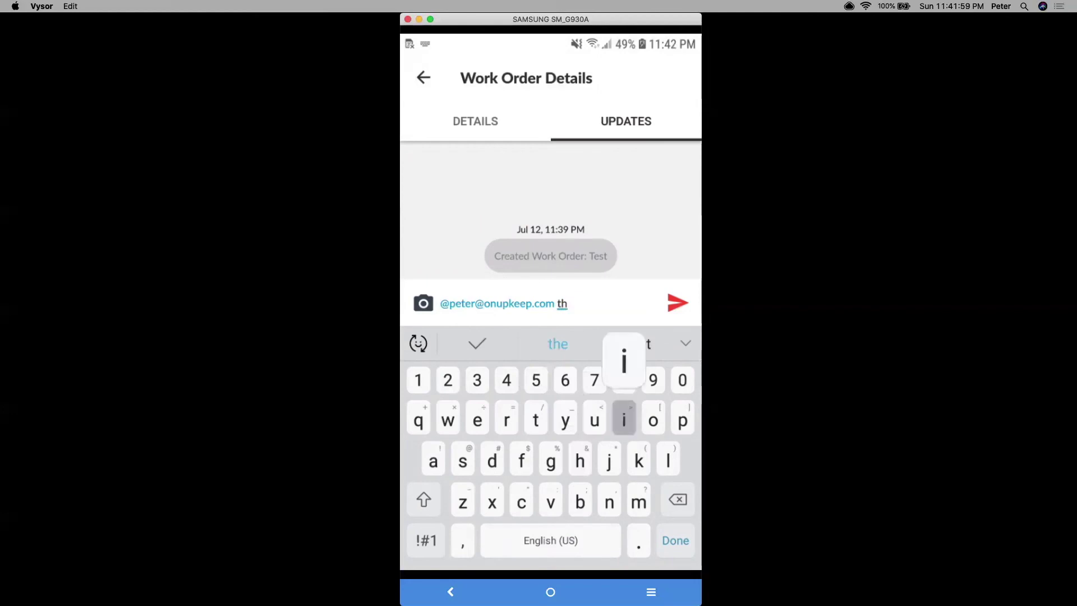
type("is WO")
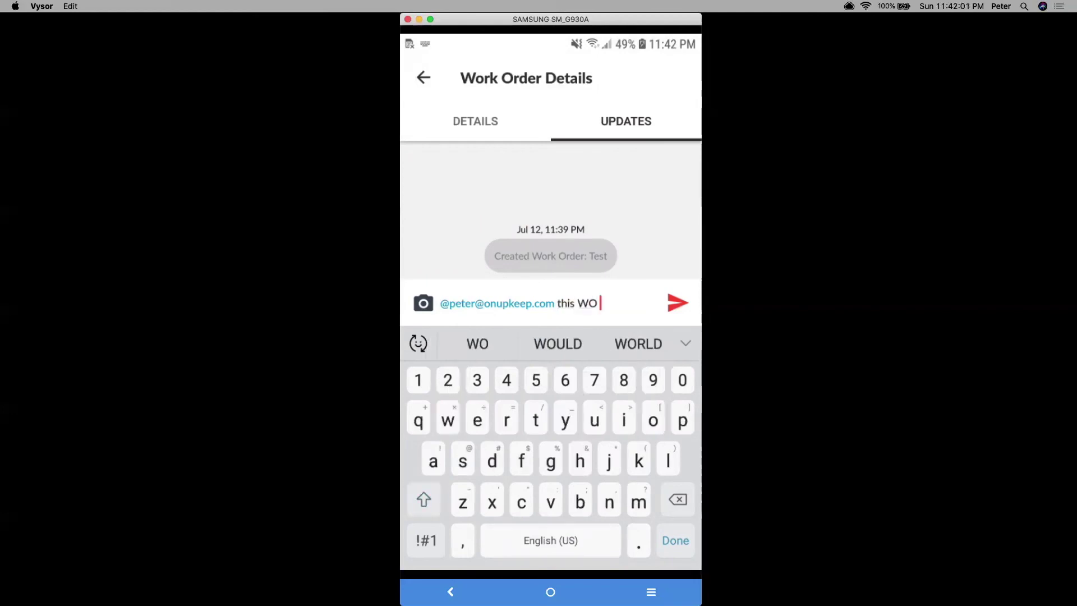
type(" is almost done")
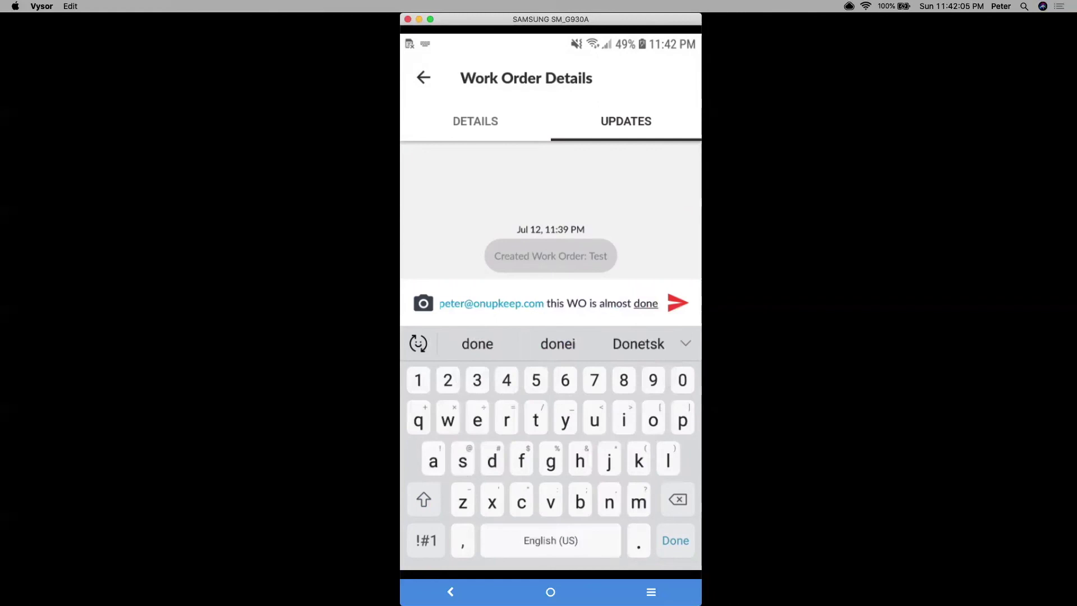
key("Return")
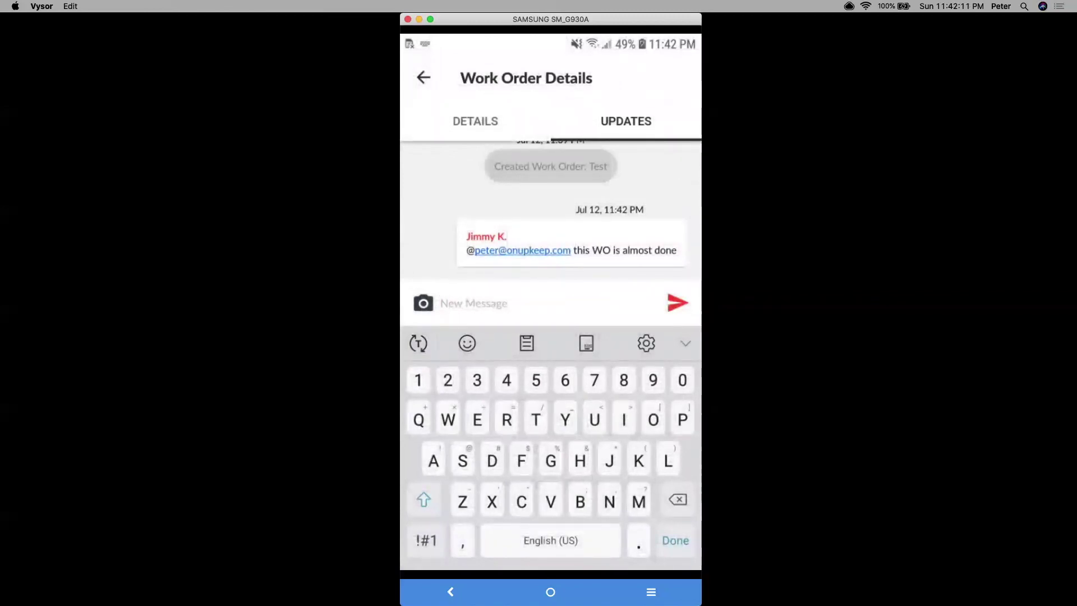
key("Escape")
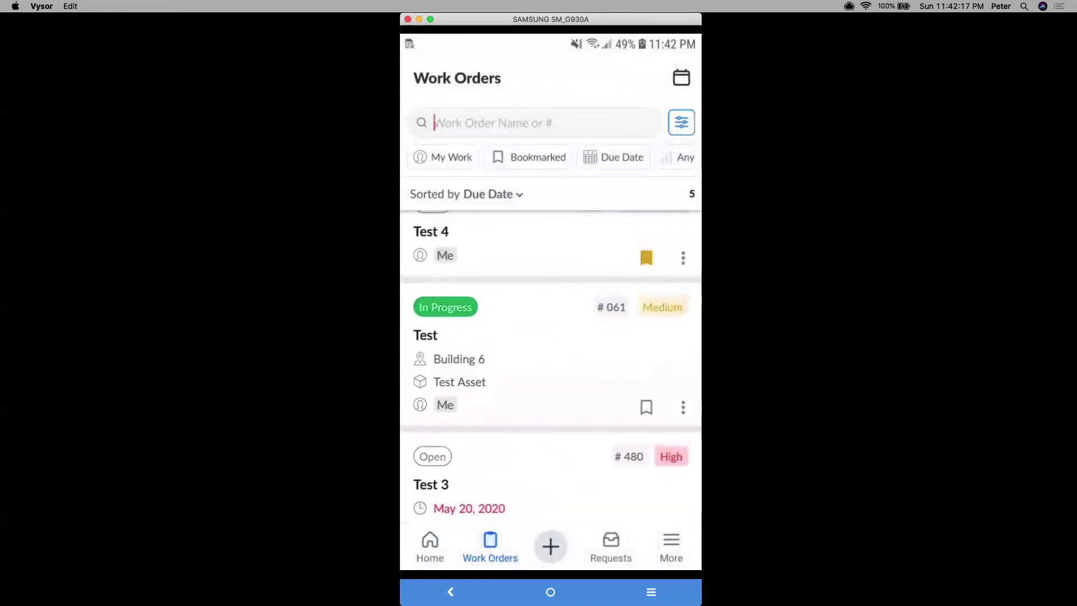
Add a personal reminder for Mon, Jul 13 2020 to work order #061, then go back.
left_click(504, 347)
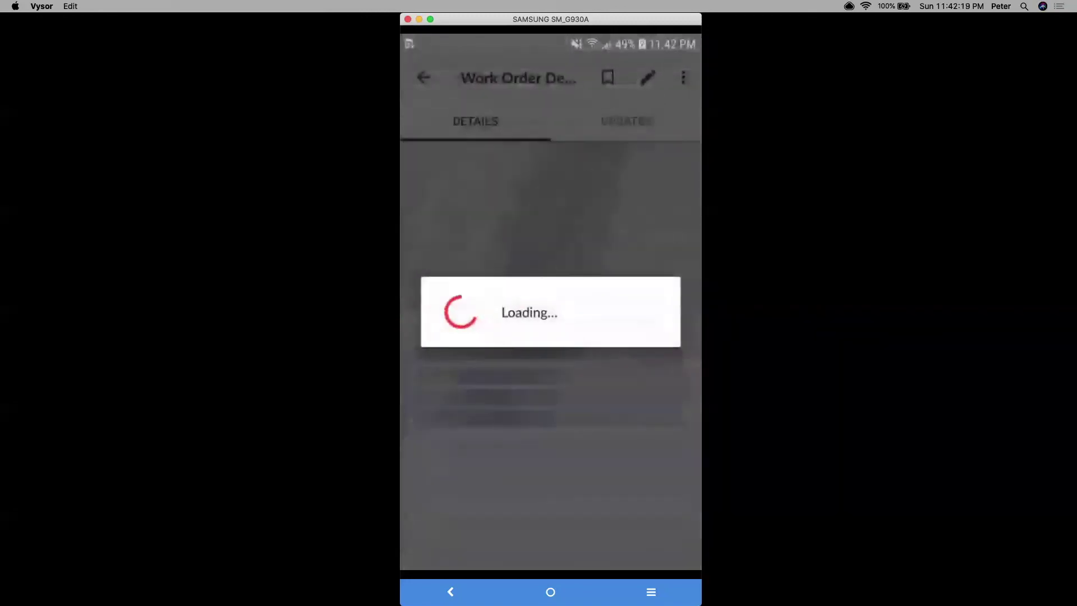
scroll(550, 355, "down", 10)
scroll(550, 355, "down", 20)
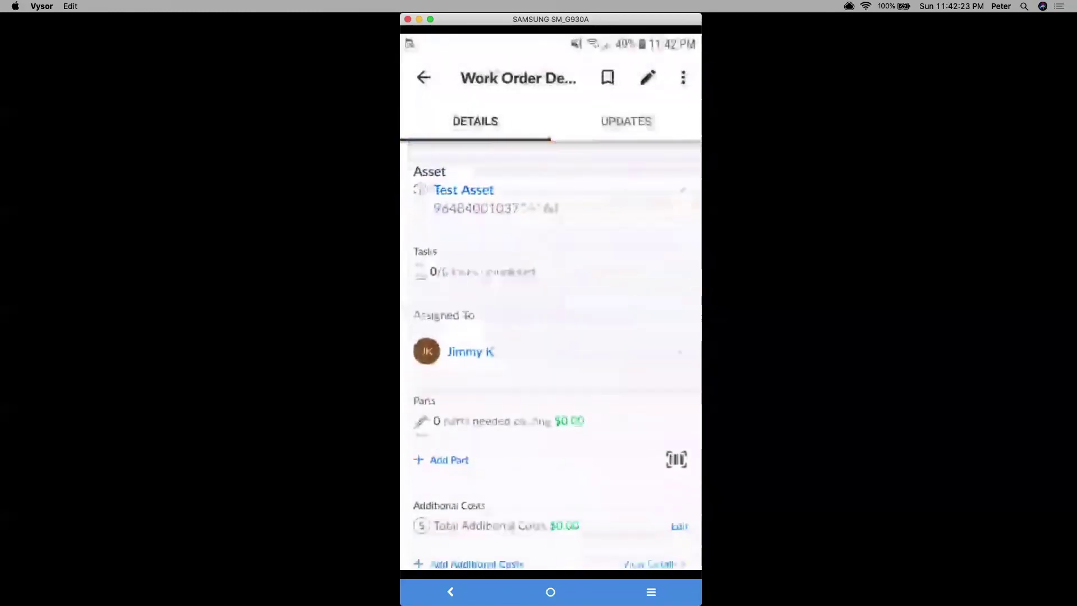
left_click(502, 475)
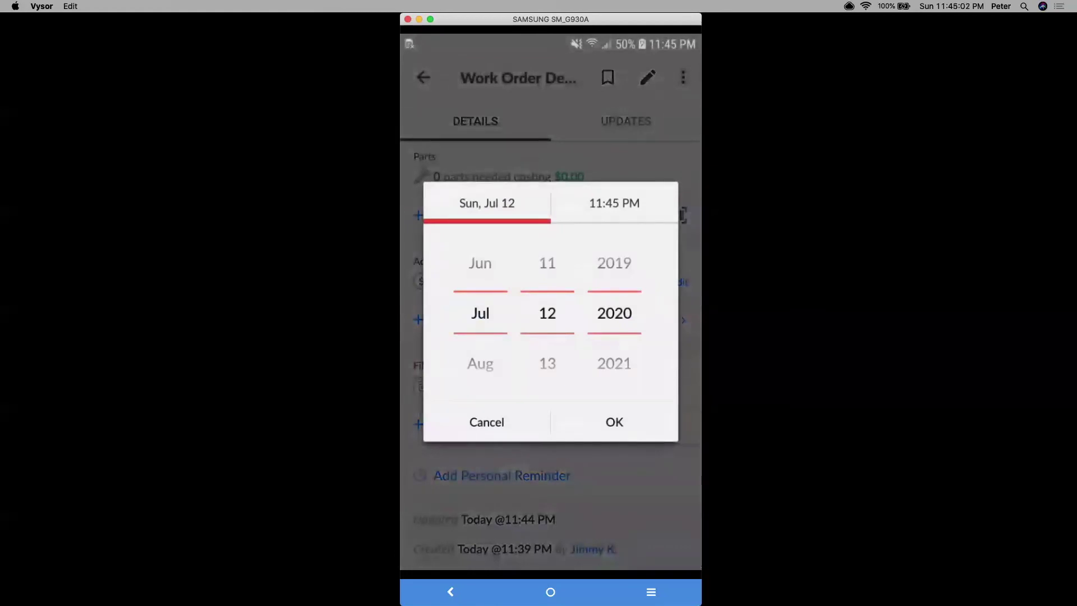
scroll(480, 313, "down", 1)
scroll(480, 313, "up", 3)
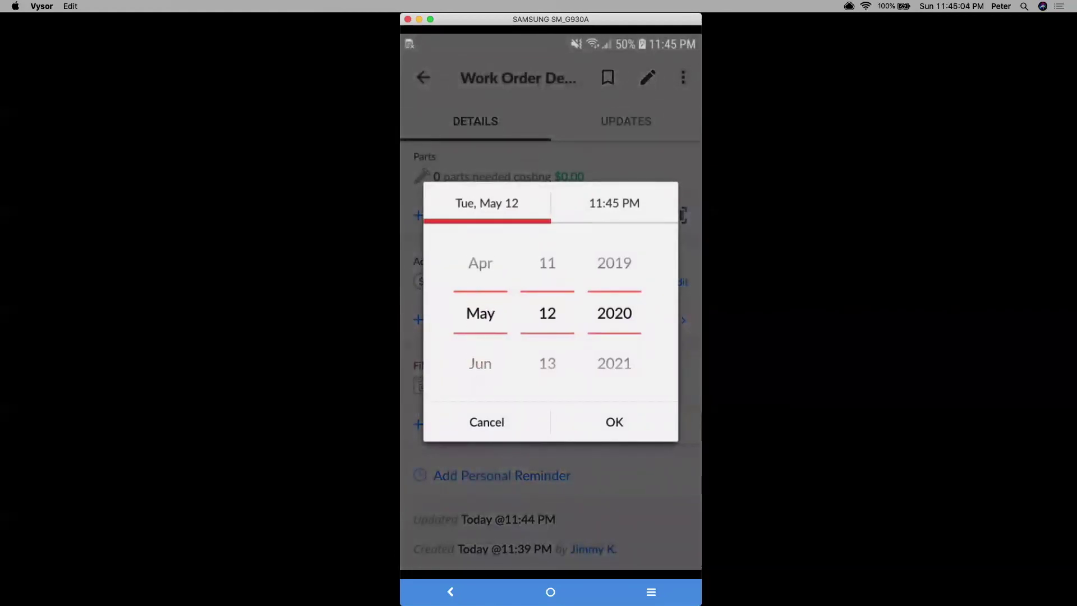
scroll(480, 313, "down", 2)
scroll(548, 313, "down", 1)
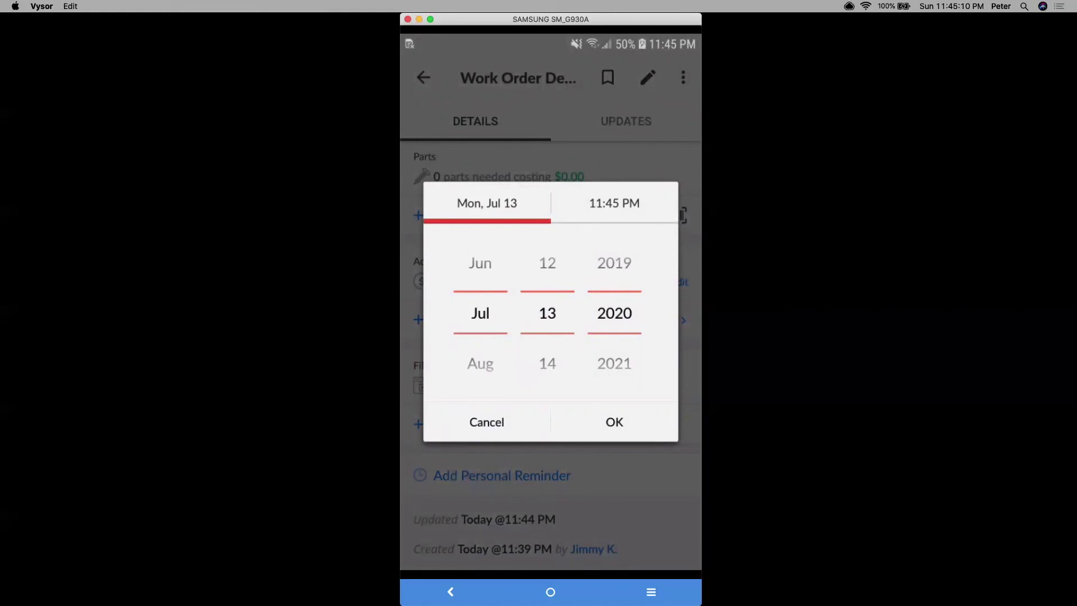
left_click(614, 422)
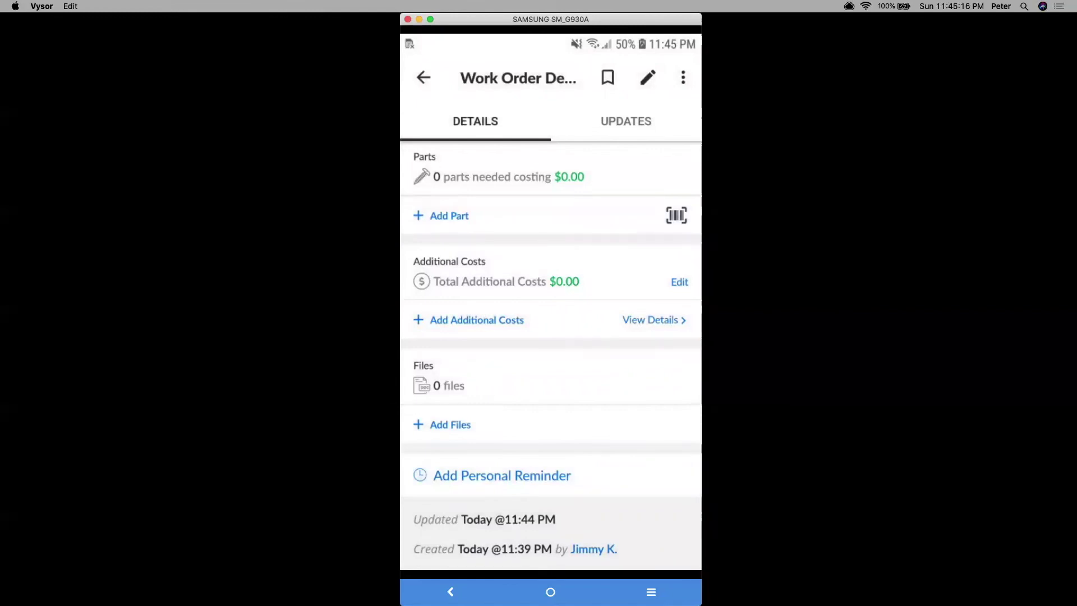
key("Escape")
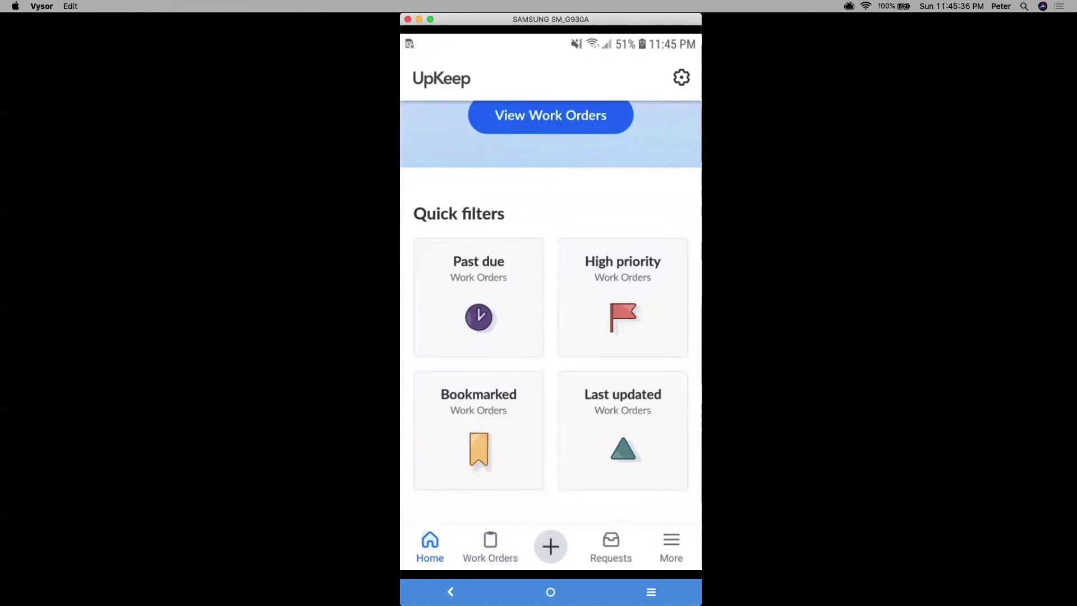
Add Complete to the Status filter so the list shows All Status, 9 work orders.
scroll(550, 157, "right", 5)
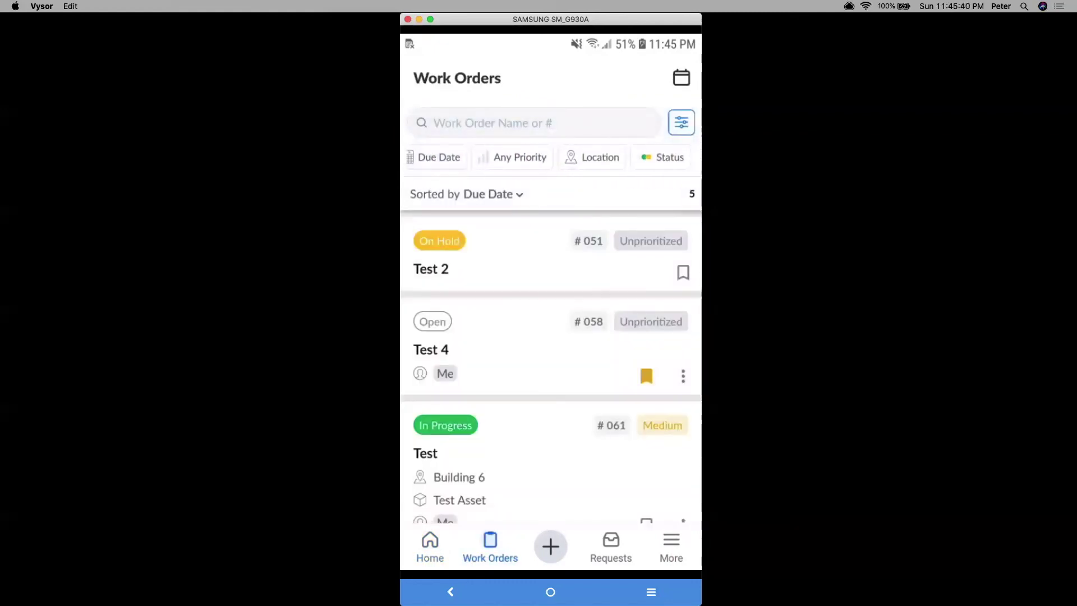
left_click(664, 157)
left_click(451, 352)
left_click(643, 396)
scroll(550, 365, "down", 2)
scroll(550, 364, "down", 10)
scroll(550, 365, "down", 3)
scroll(550, 364, "up", 1)
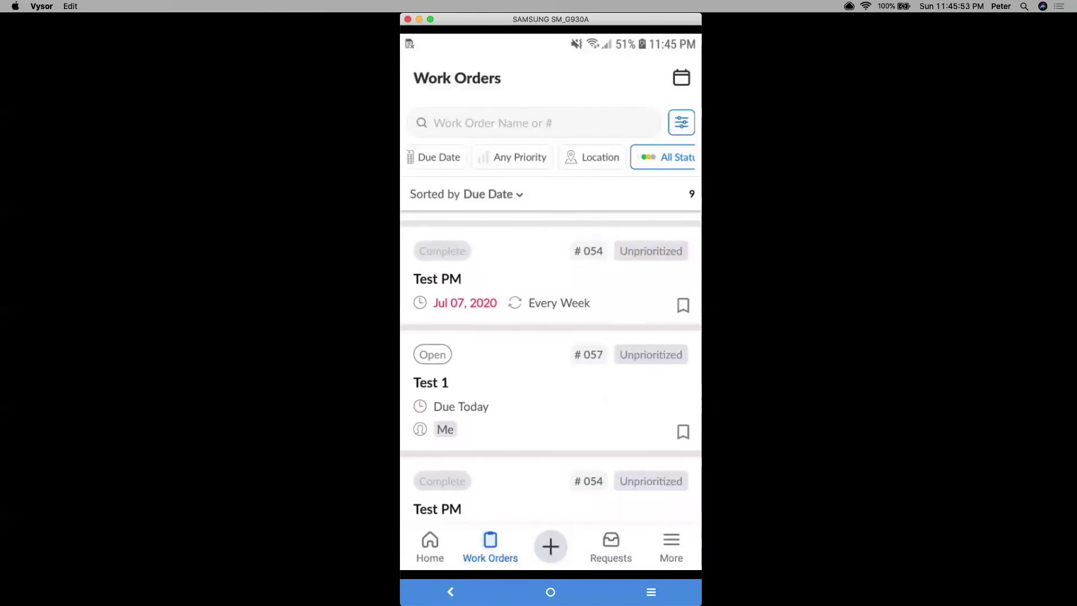
Filter the work orders by one requester, leaving Test 2, Test 4 and Test 3.
left_click(488, 123)
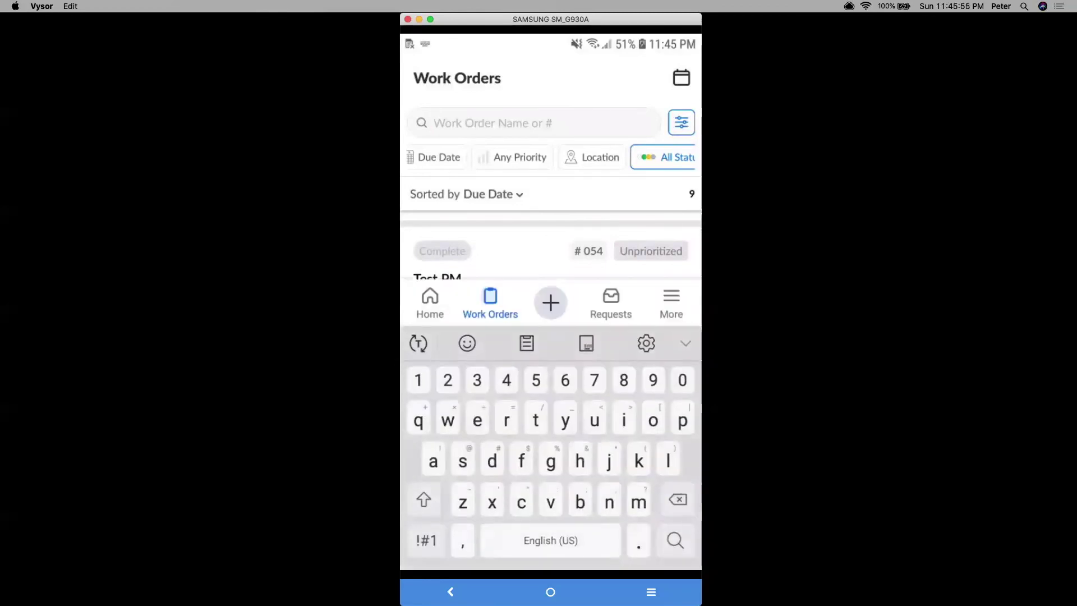
left_click(681, 123)
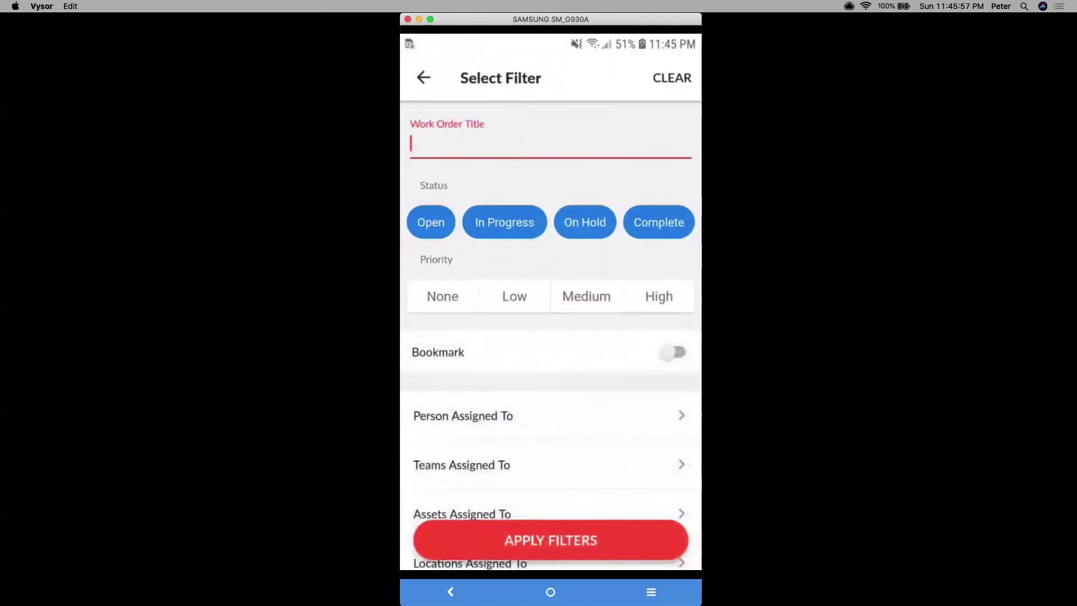
scroll(659, 248, "down", 10)
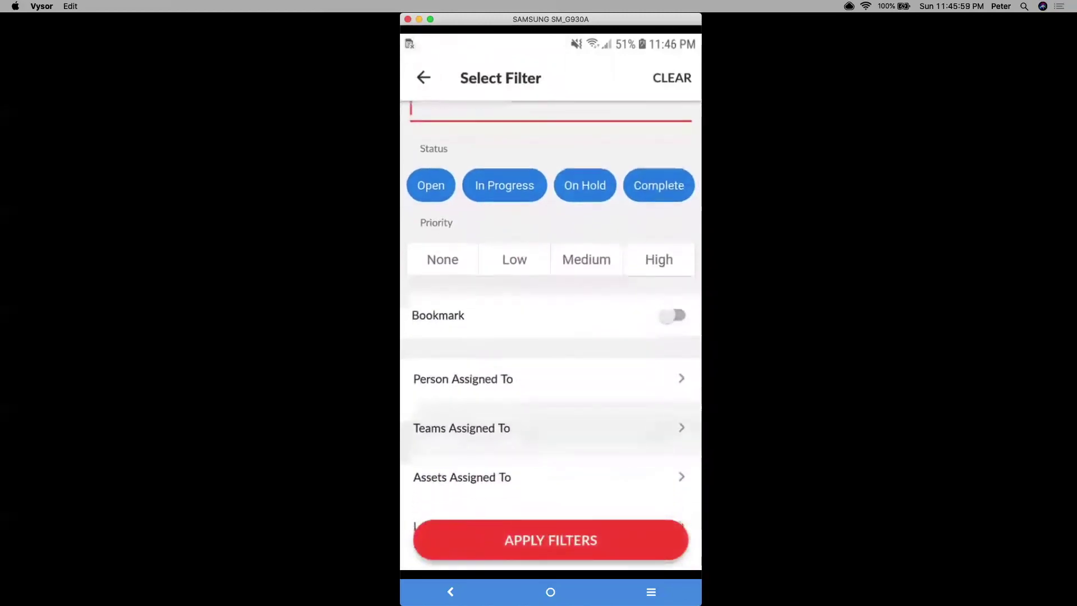
scroll(658, 248, "down", 8)
scroll(658, 248, "up", 3)
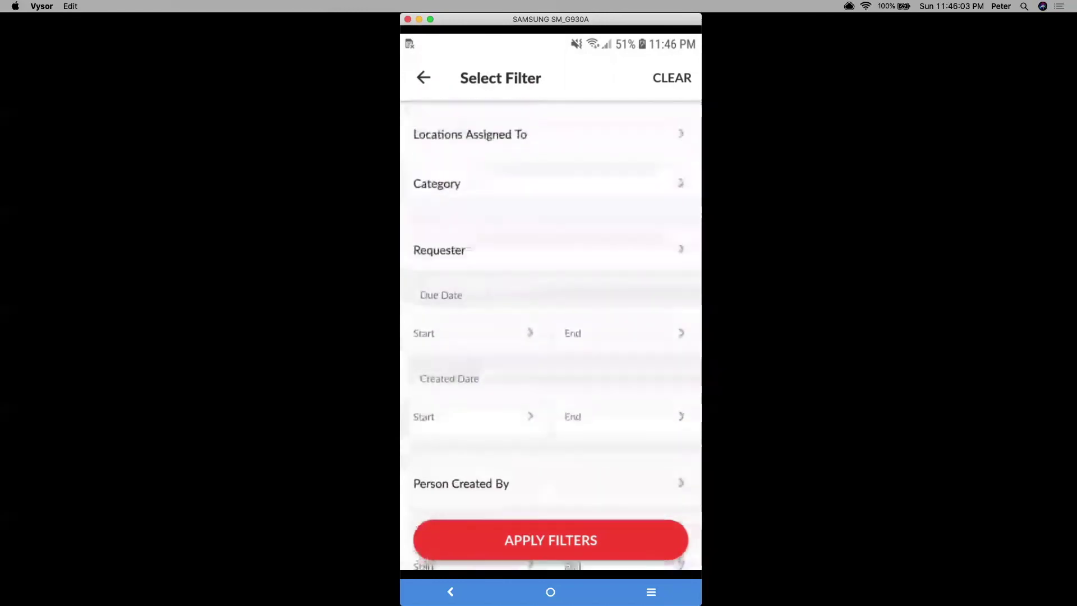
left_click(658, 250)
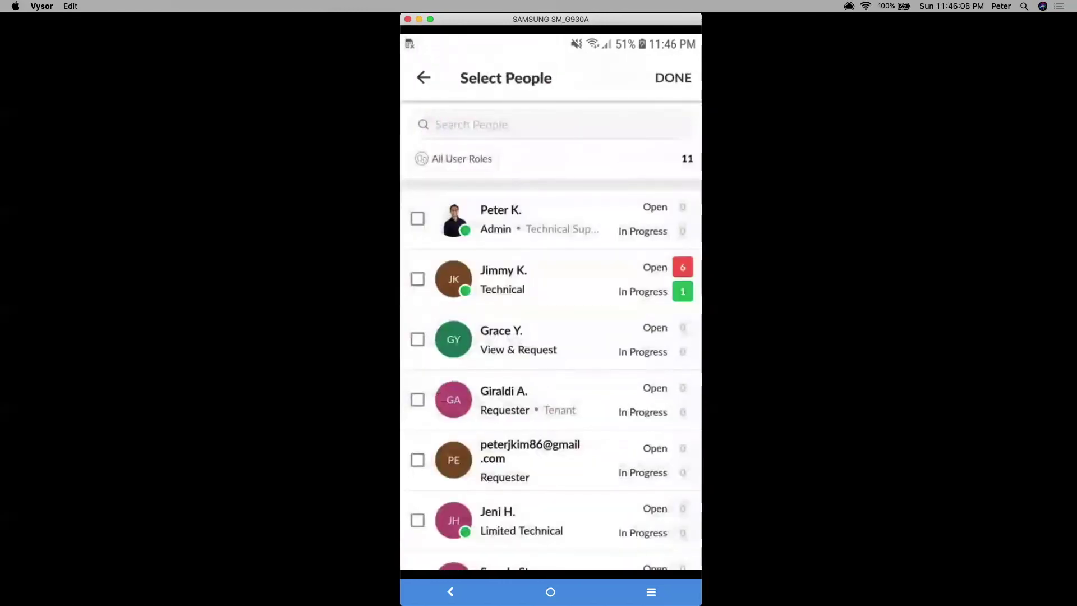
scroll(550, 374, "down", 1)
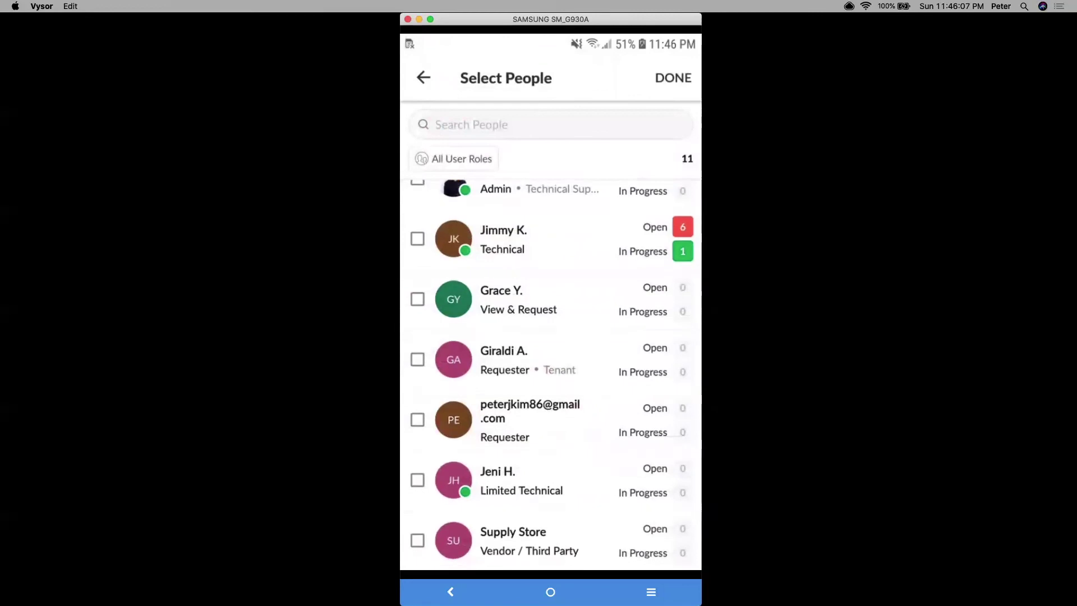
left_click(417, 360)
left_click(673, 77)
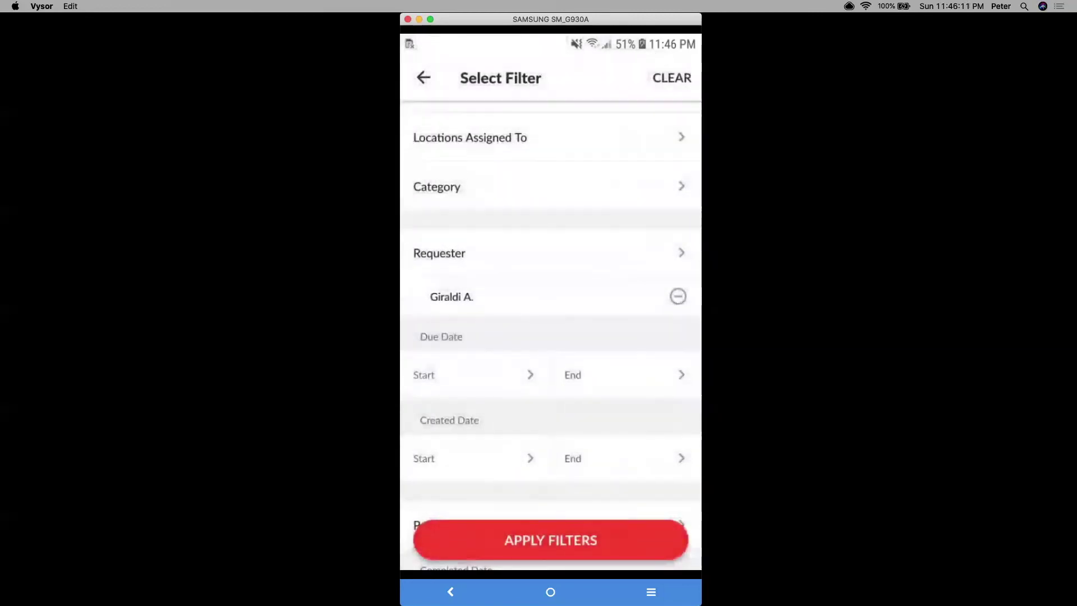
left_click(551, 540)
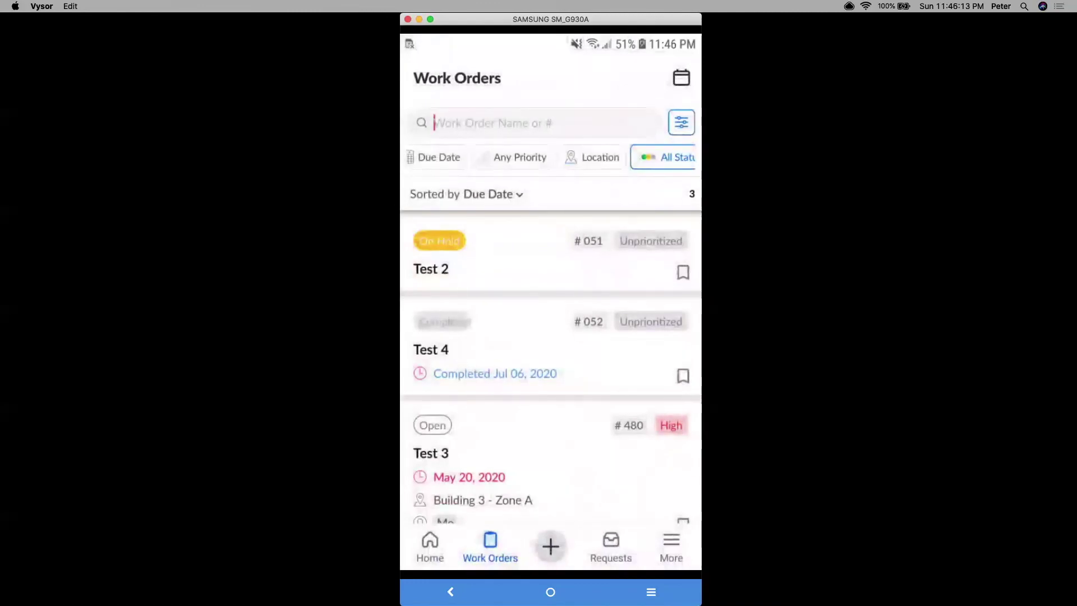